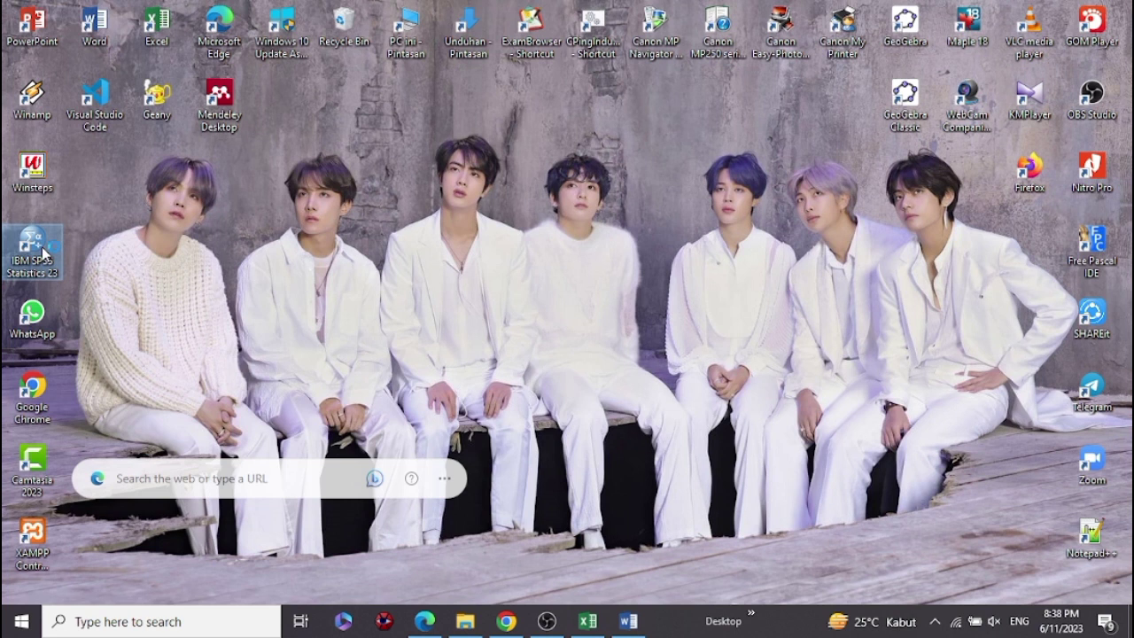
Launch IBM SPSS Statistics 23 and define three variables named x1, x2 and Y
double_click(44, 253)
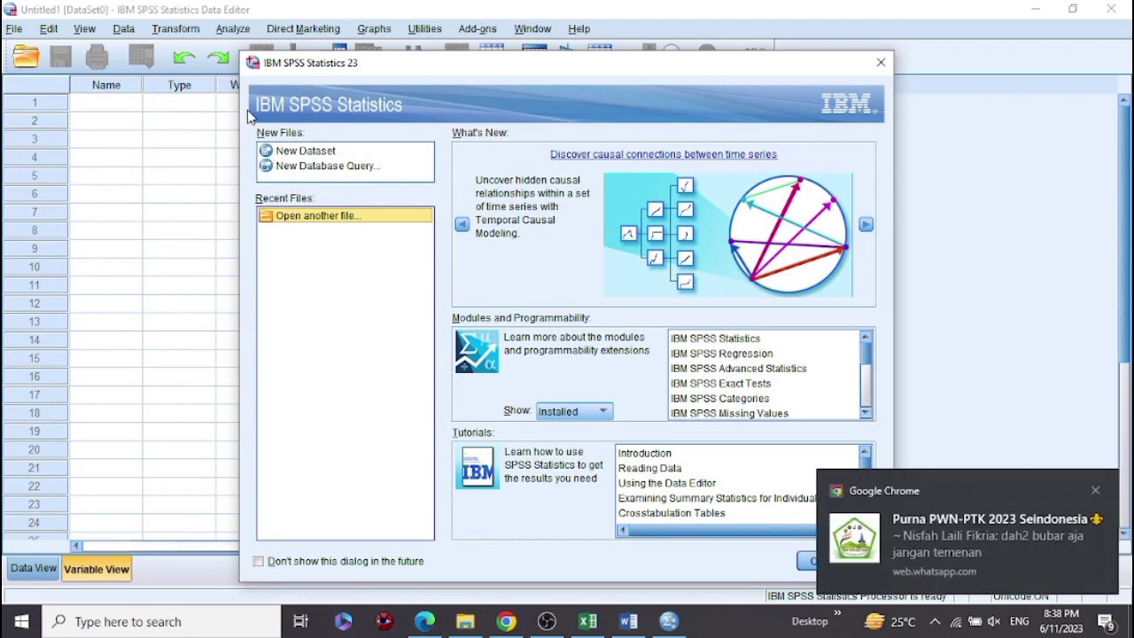
click(884, 69)
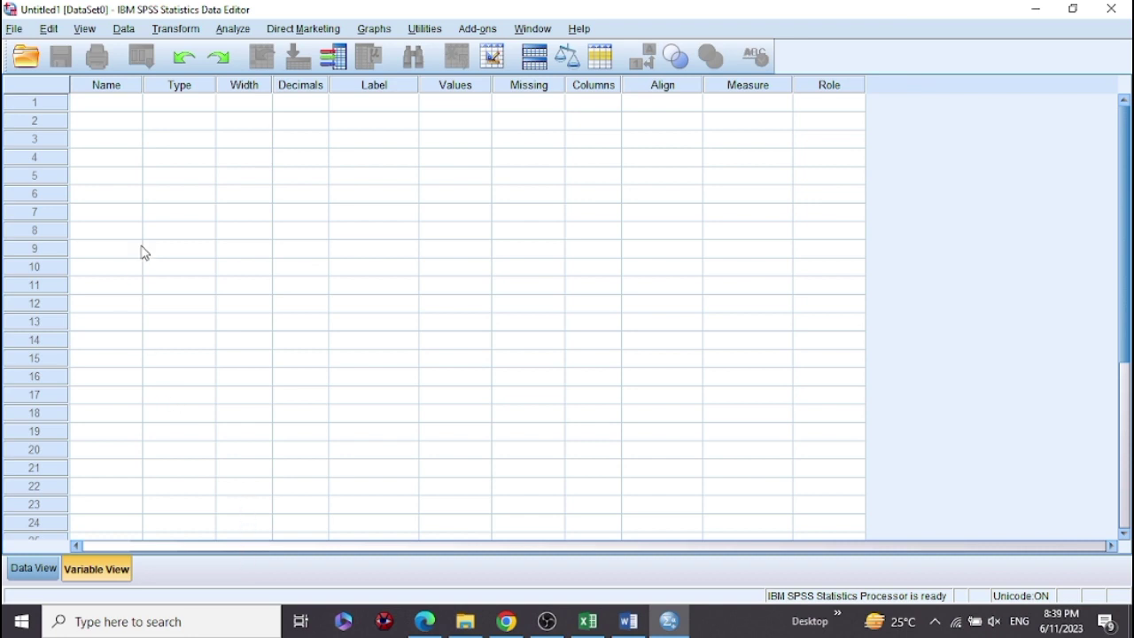
click(118, 103)
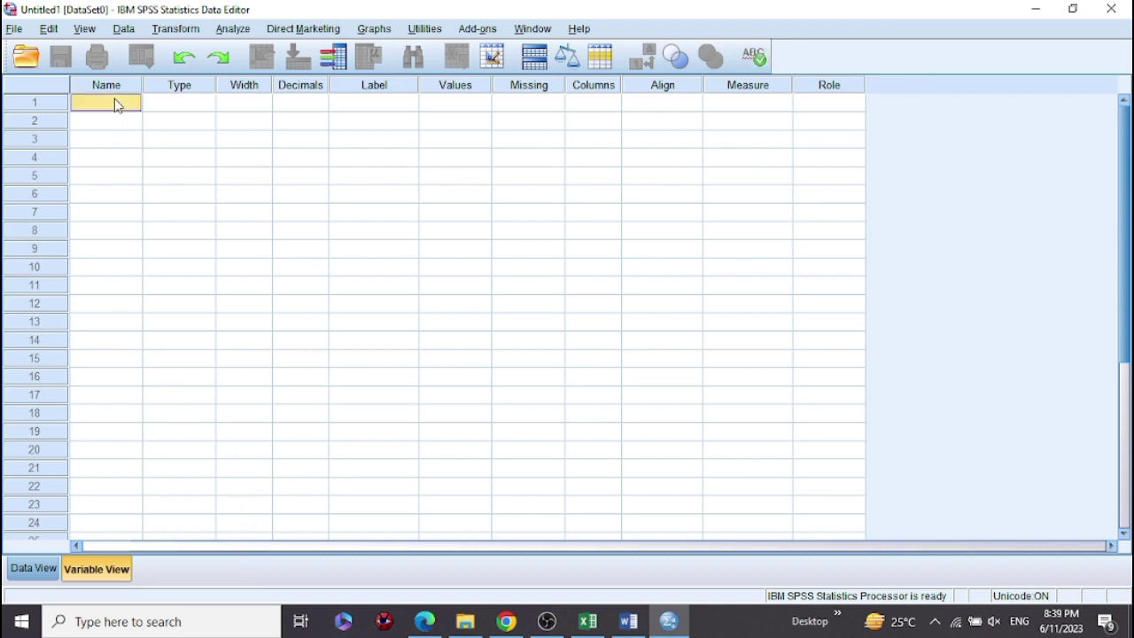
text(x2)
key(BackSpace)
text(1)
key(Return)
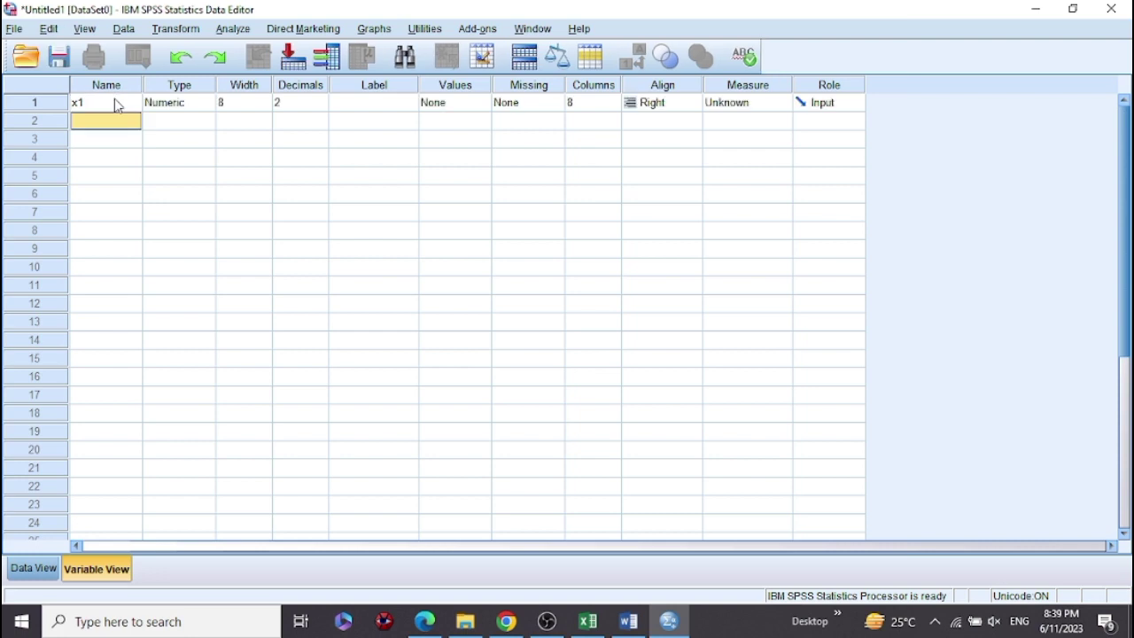
text(x2)
key(Return)
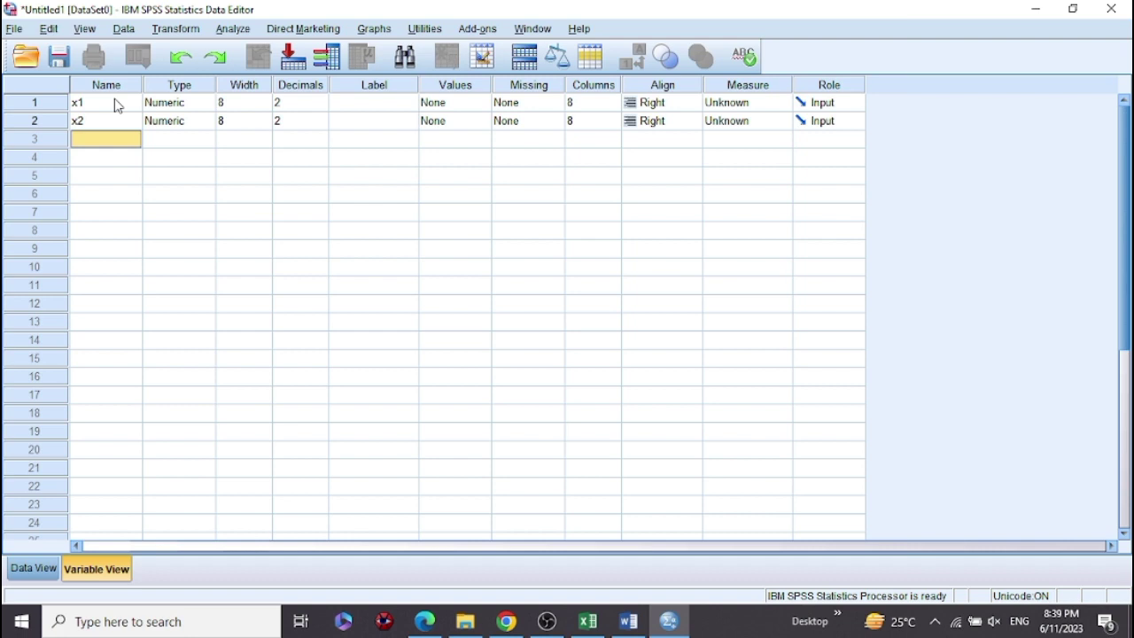
text(y)
key(BackSpace)
text(Y)
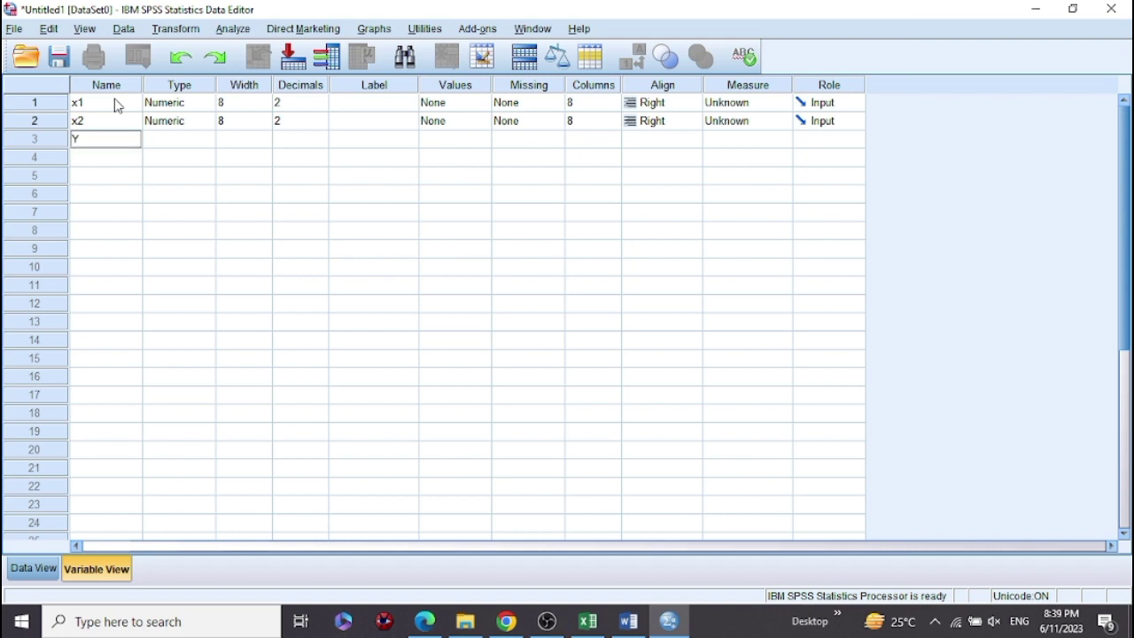
Rename the first two variables with capitals as X1 and X2, and re-enter the third name as Y
click(98, 103)
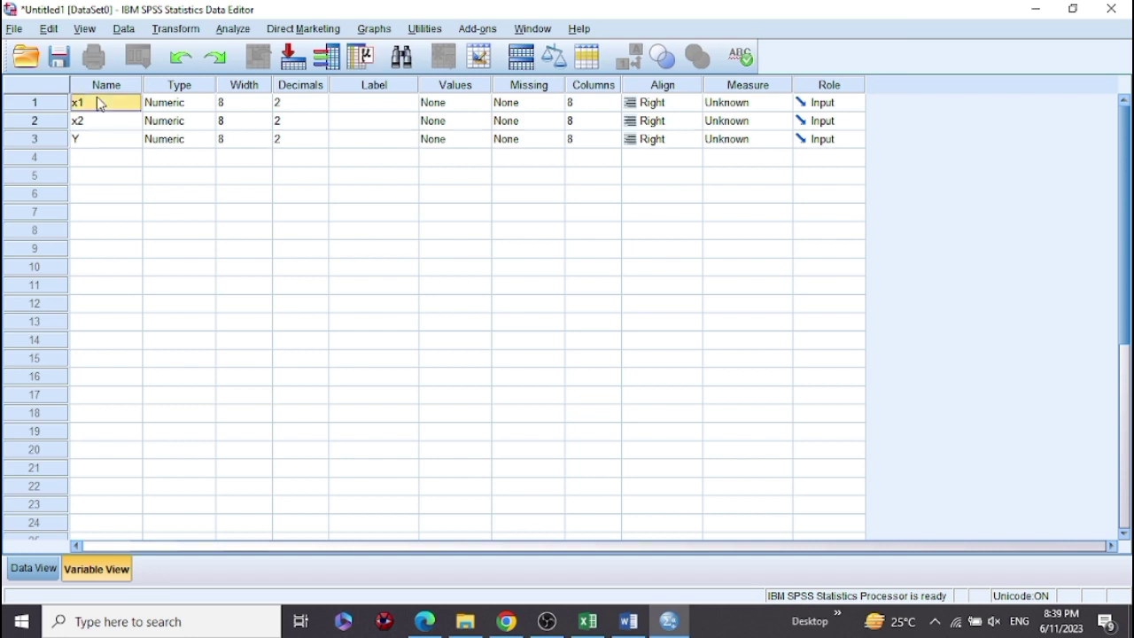
key(BackSpace)
text(X1)
key(Return)
key(BackSpace)
text(X2)
key(Return)
key(BackSpace)
text(Y)
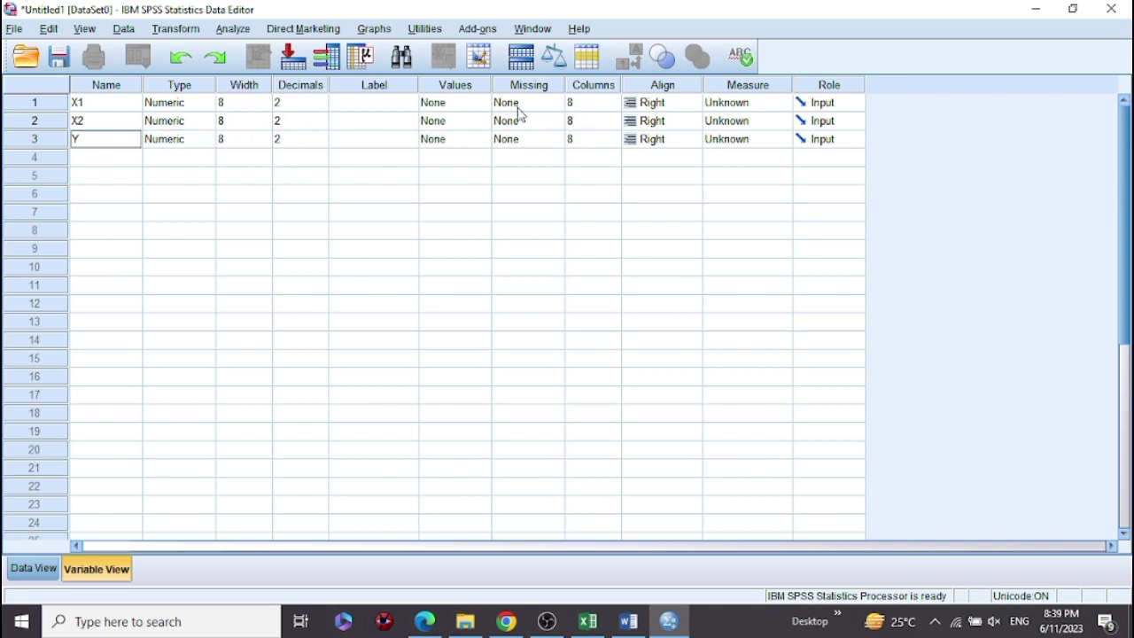
Label X1 as Motivasi Belajar, X2 as Minat Belajar and Y as Hasil Belajar
click(393, 103)
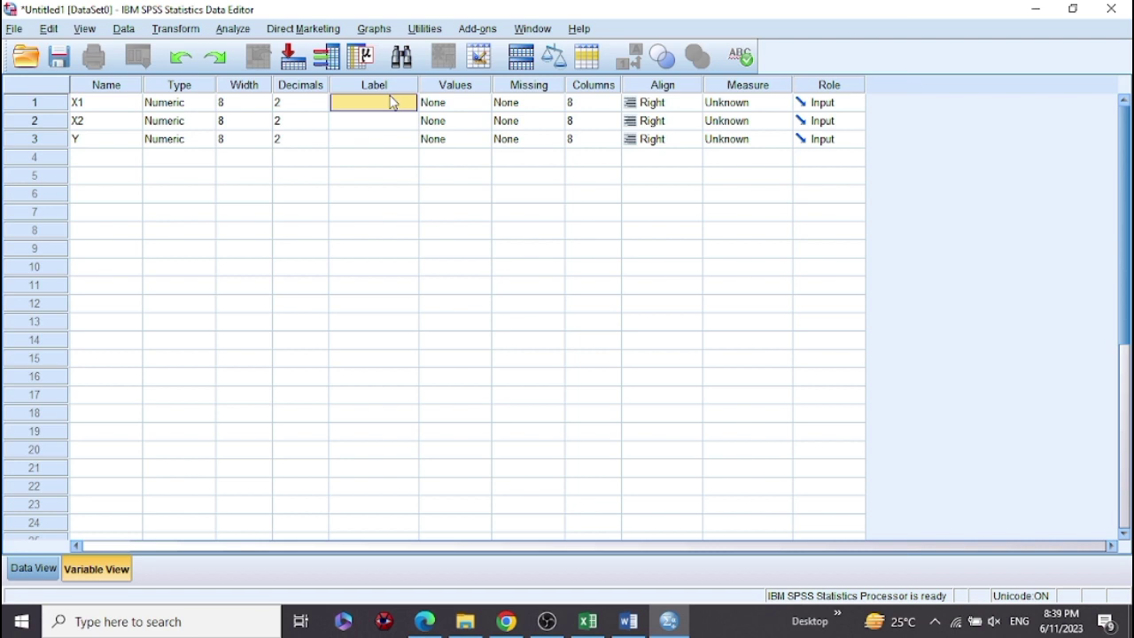
text(Motivasi Belajar)
click(382, 120)
text(Minat)
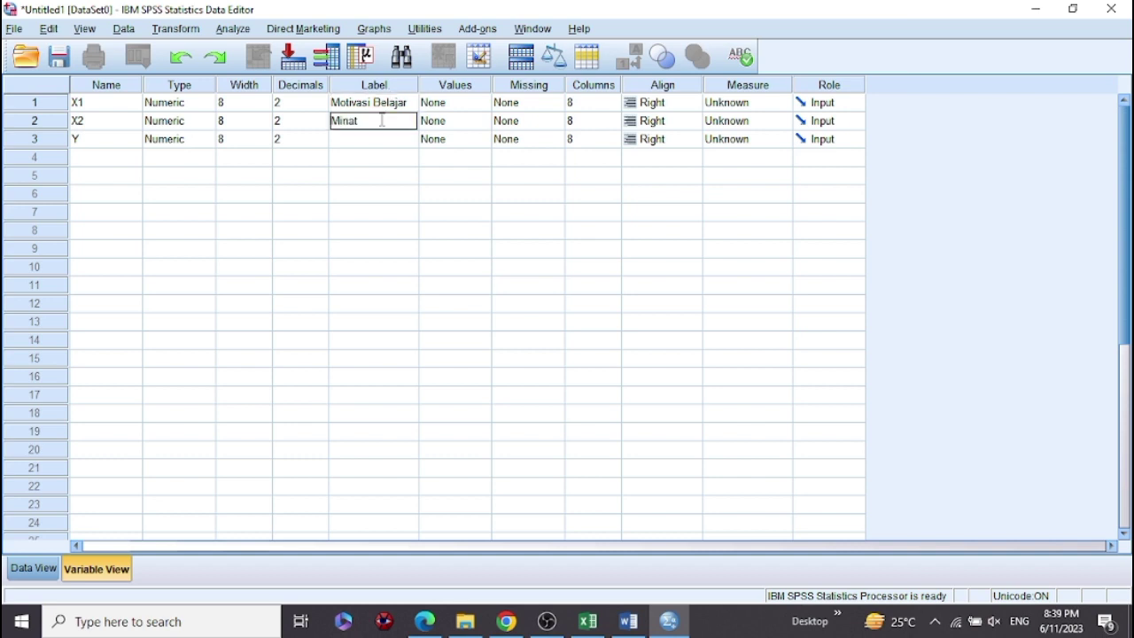
text( Belajar)
click(376, 145)
text(Ha)
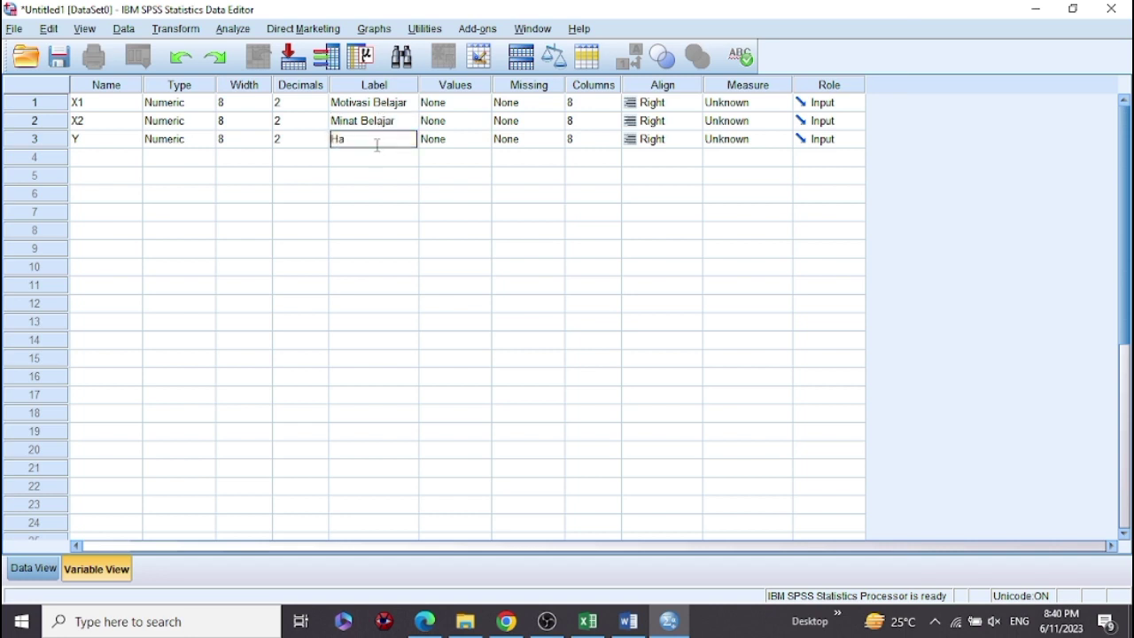
text(sil Belajar)
Show the data grid, and copy the X1, X2 and Y values of respondents 1 to 12 from the Excel workbook
click(33, 568)
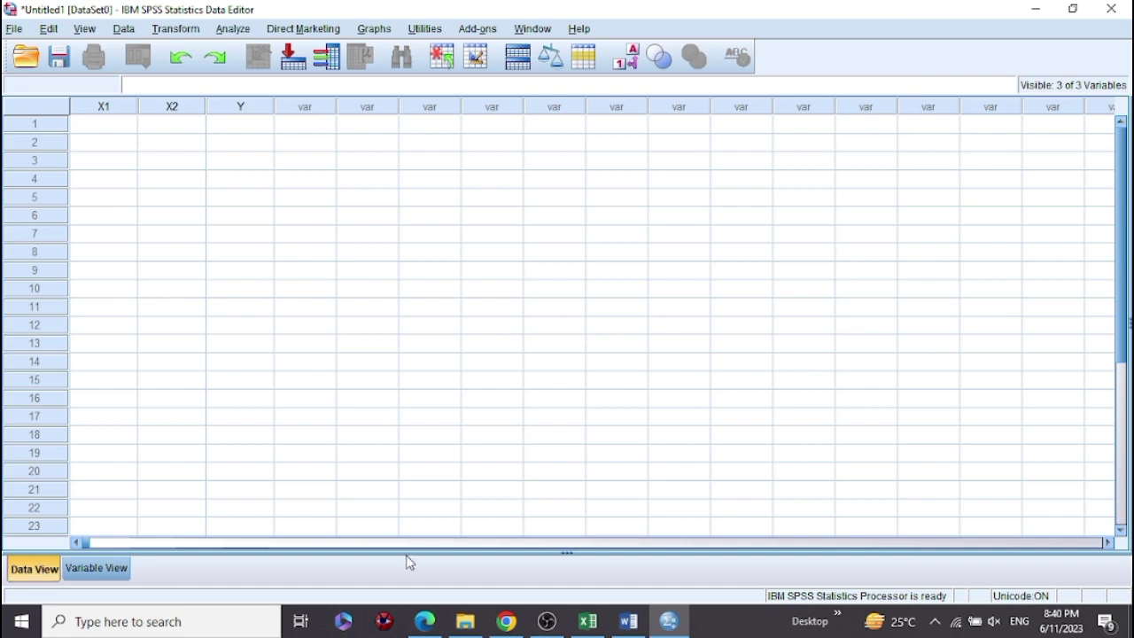
click(590, 627)
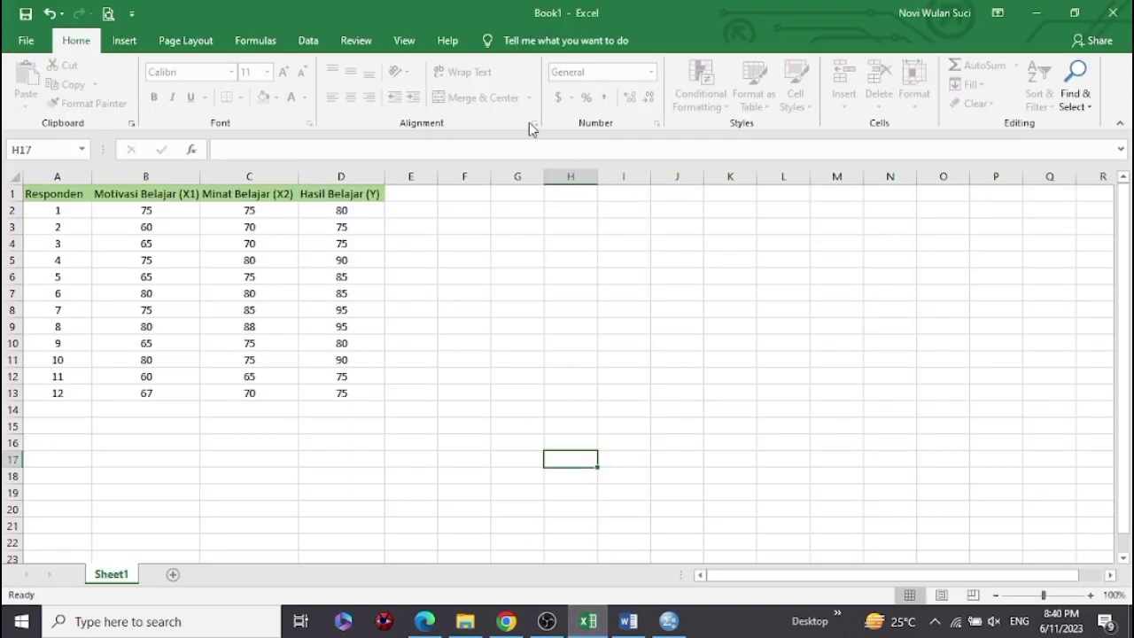
click(119, 210)
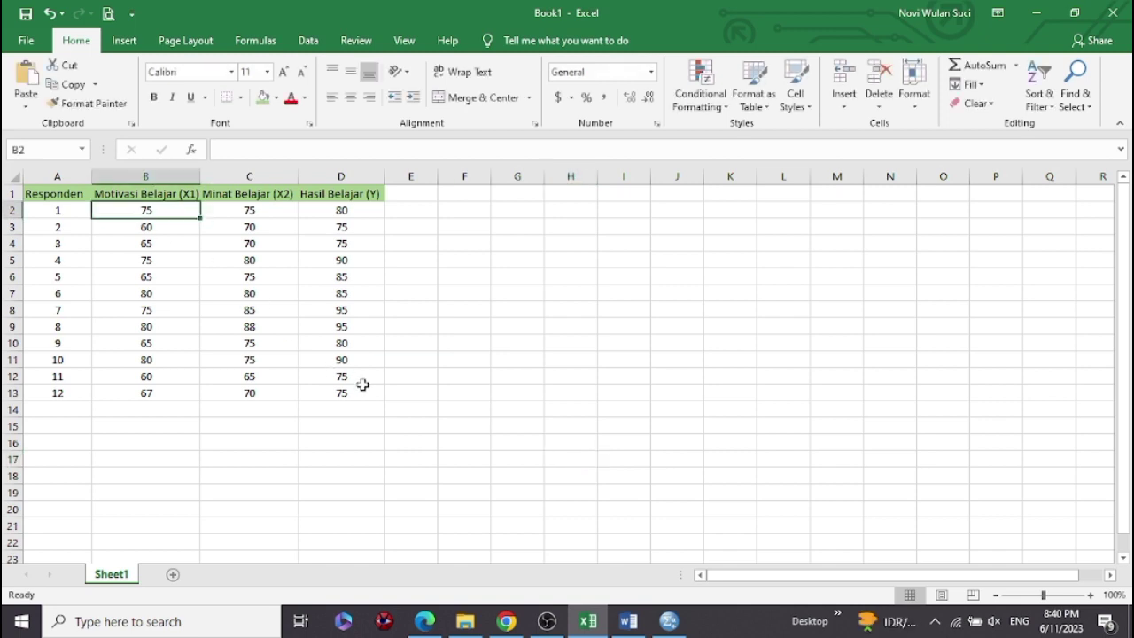
key(ctrl+shift+End)
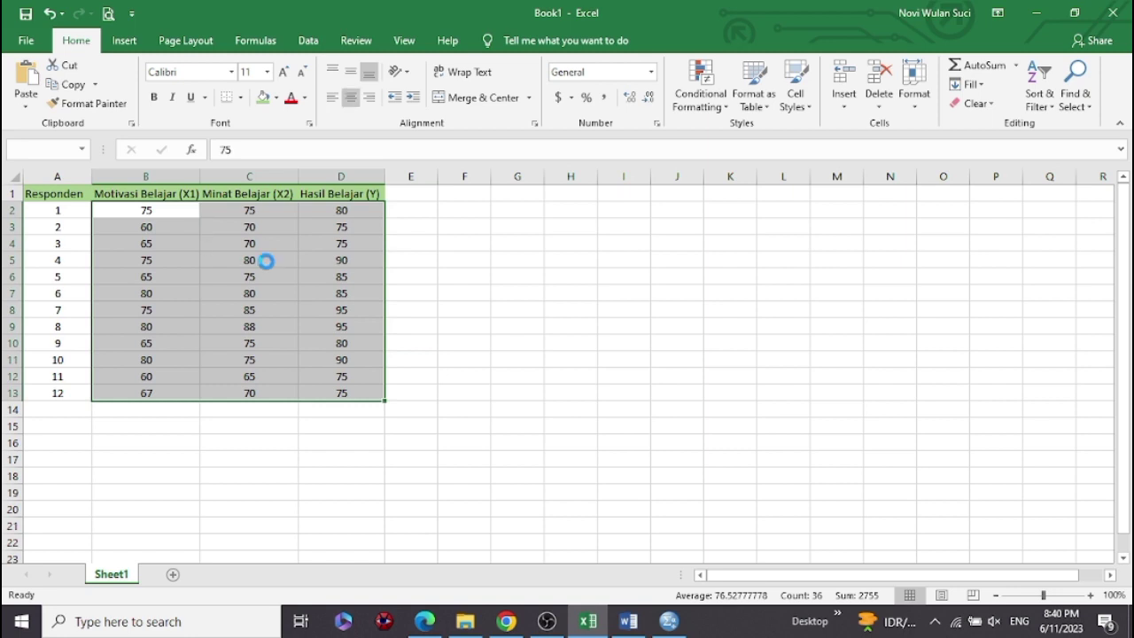
key(ctrl+c)
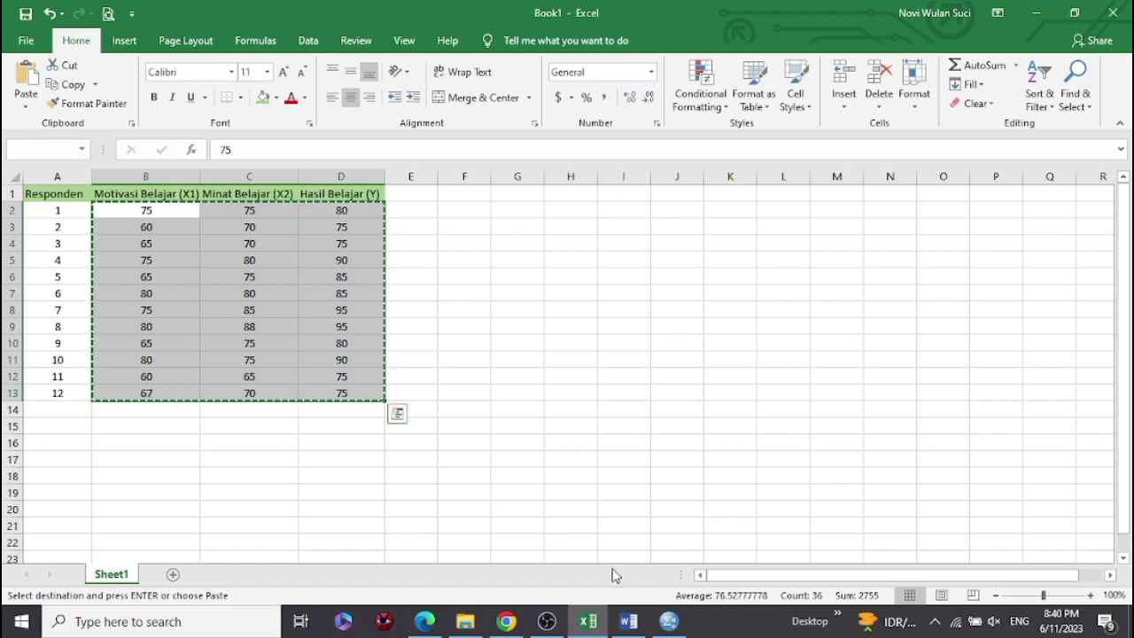
Switch back to SPSS and paste the copied values into the X1, X2 and Y columns from the first case
click(671, 621)
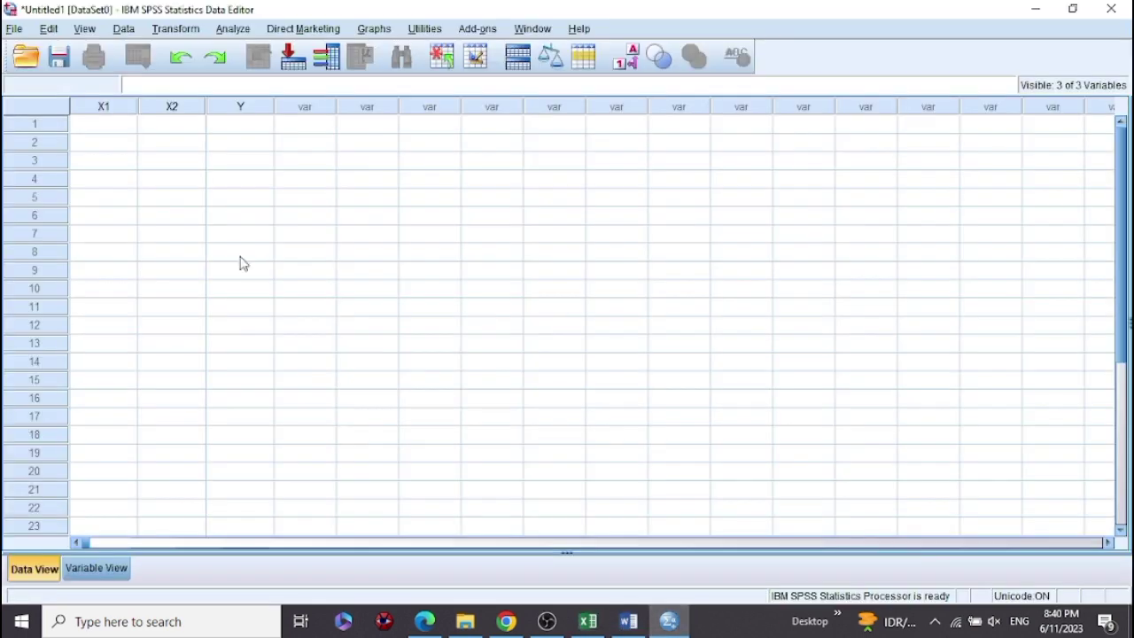
click(99, 124)
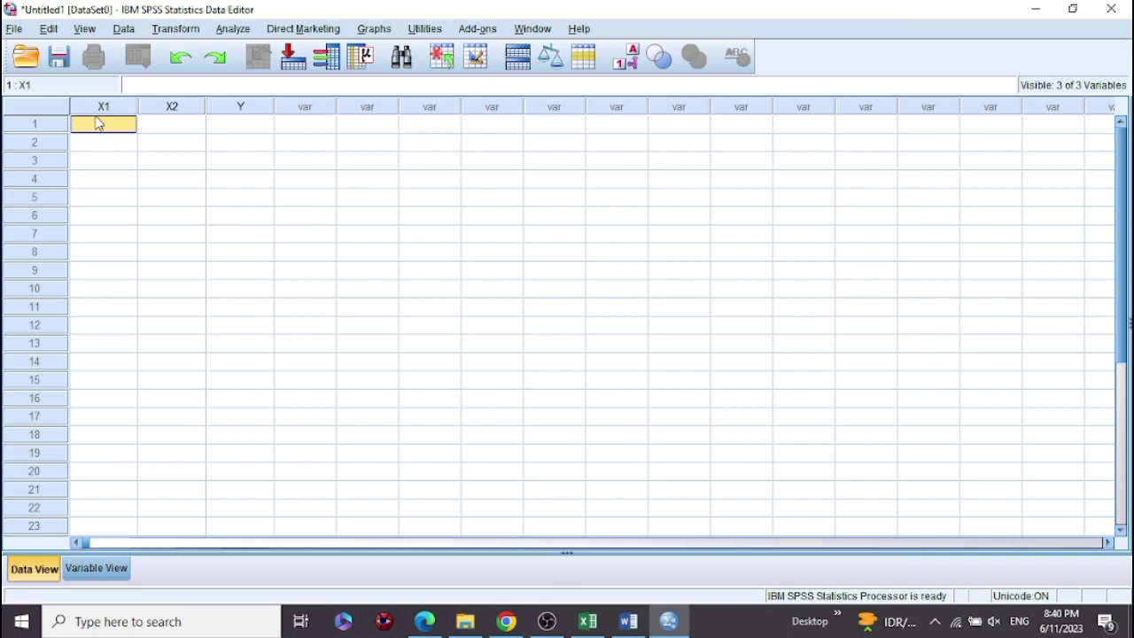
key(ctrl+v)
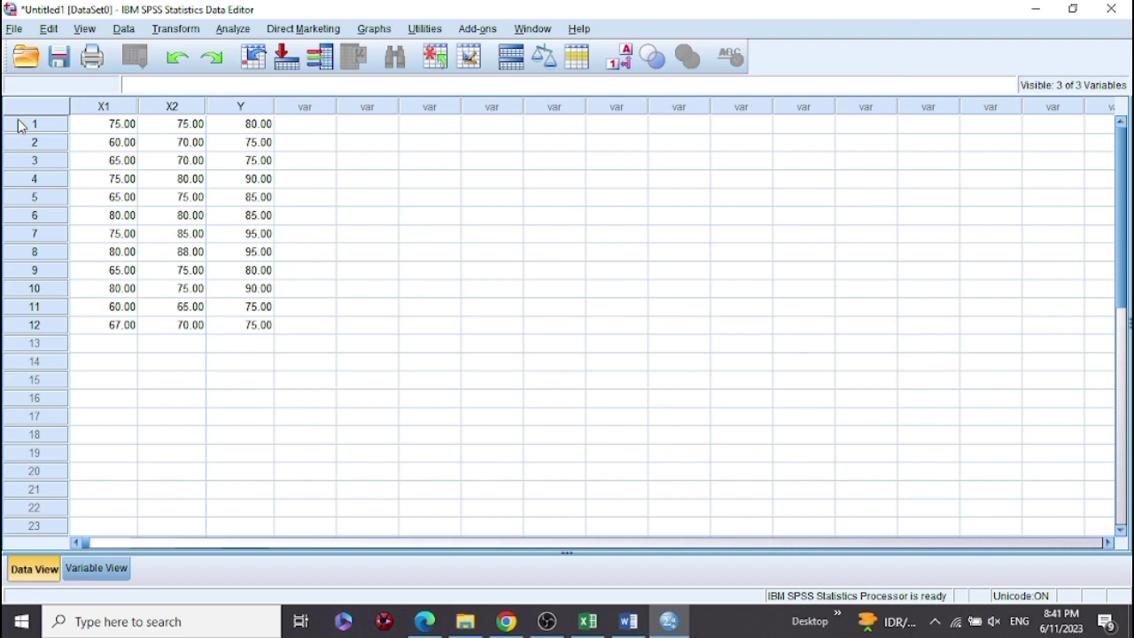
Start a Linear Regression with Motivasi Belajar [X1] and Minat Belajar [X2] as the independent variables
click(236, 32)
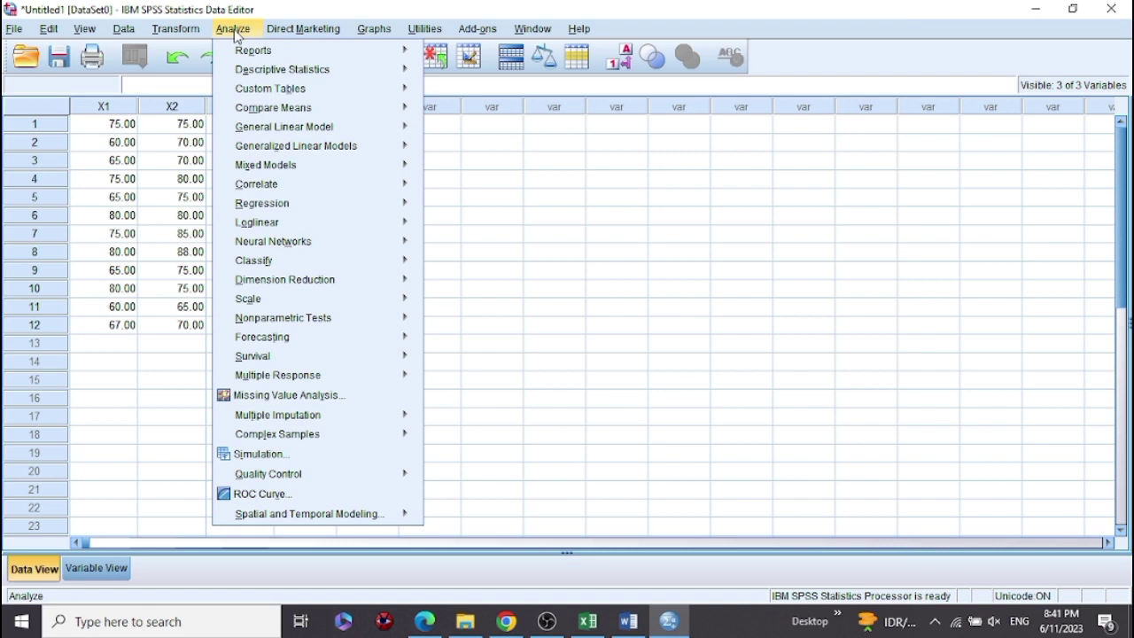
mouse_move(268, 204)
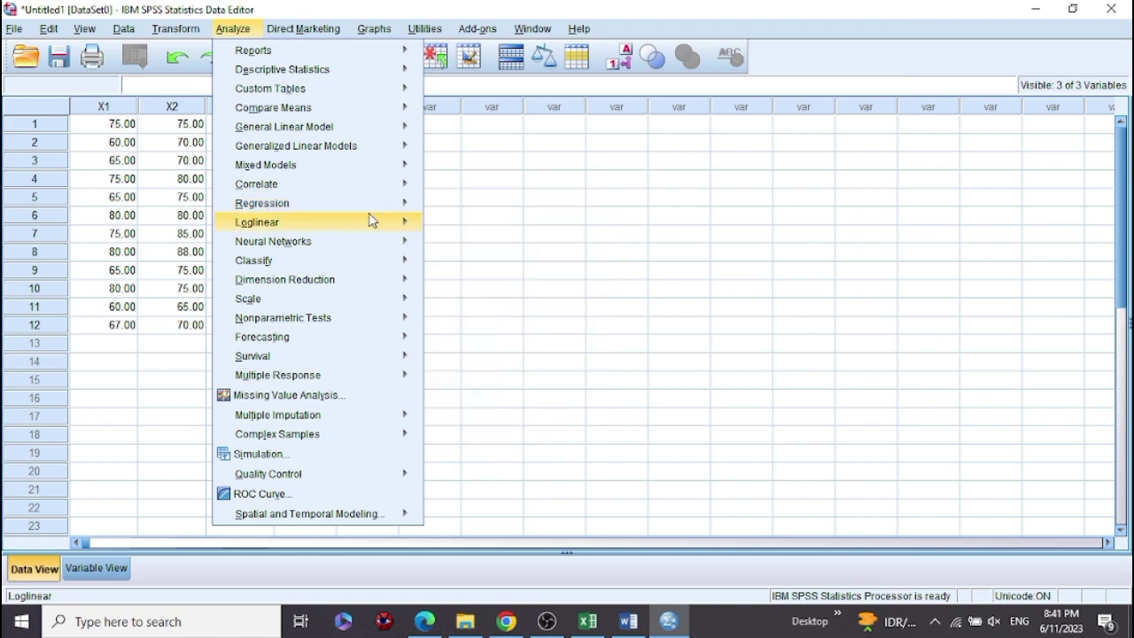
mouse_move(388, 223)
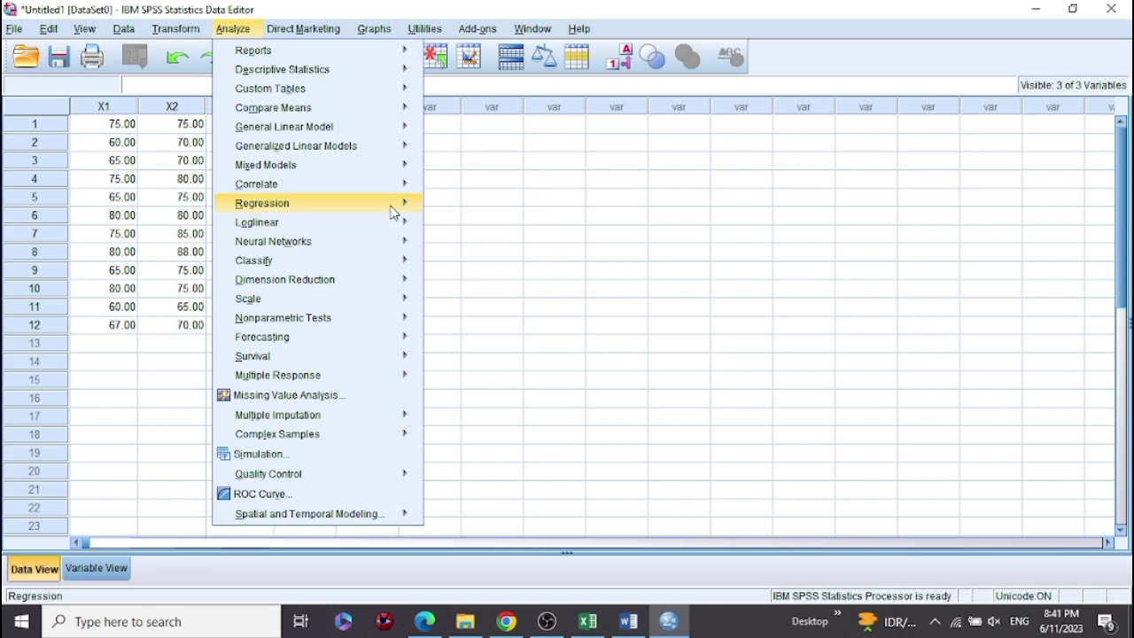
click(452, 227)
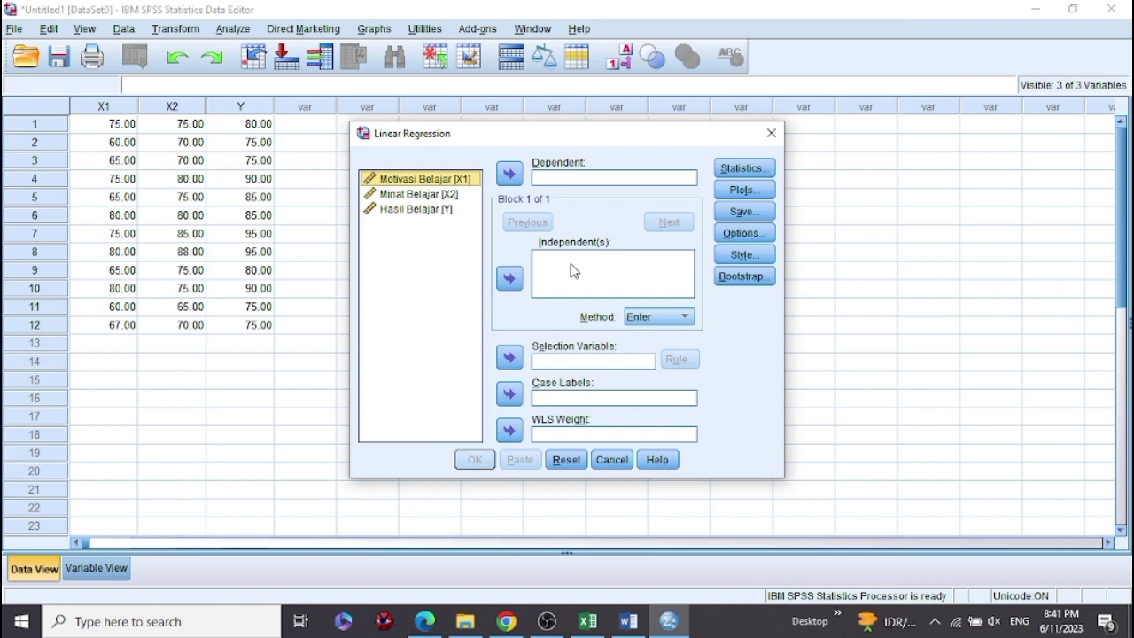
click(451, 181)
click(509, 279)
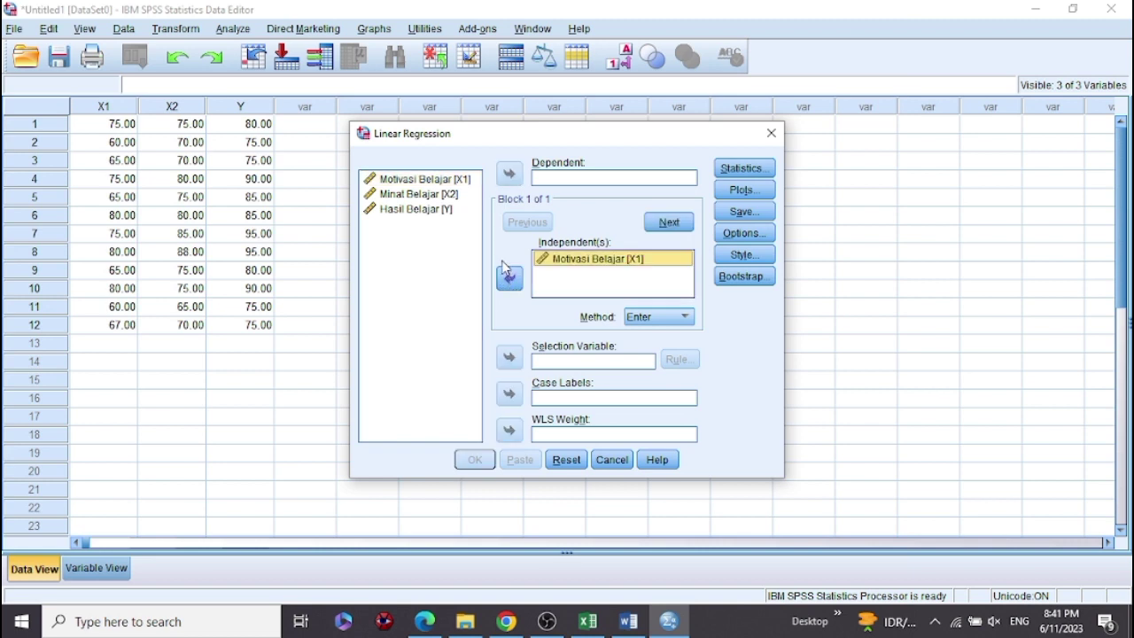
click(440, 197)
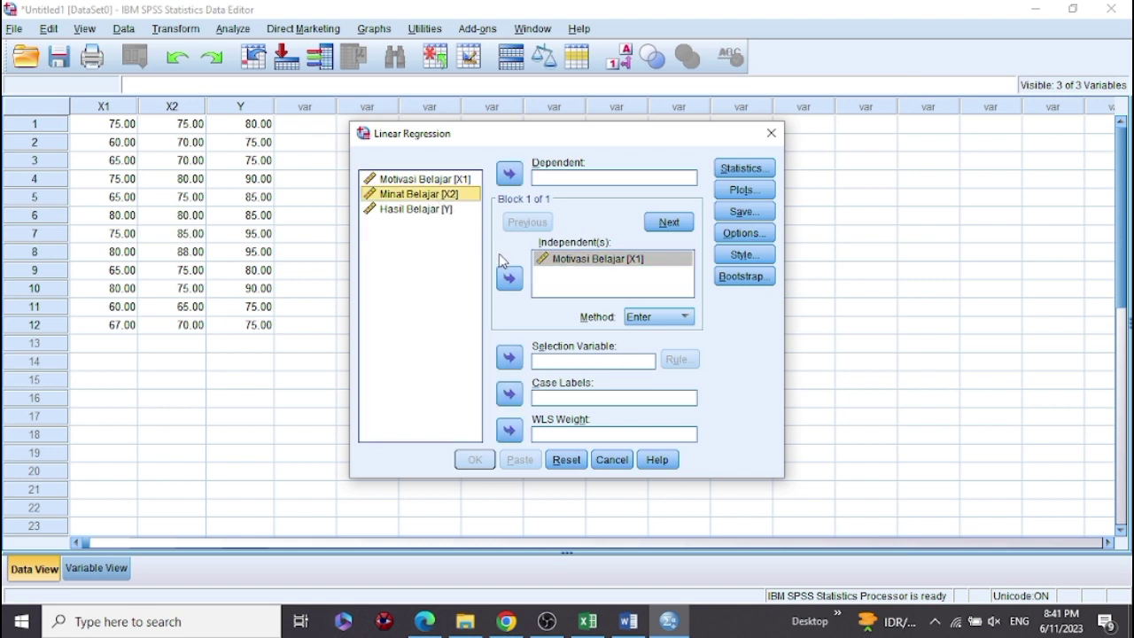
click(511, 285)
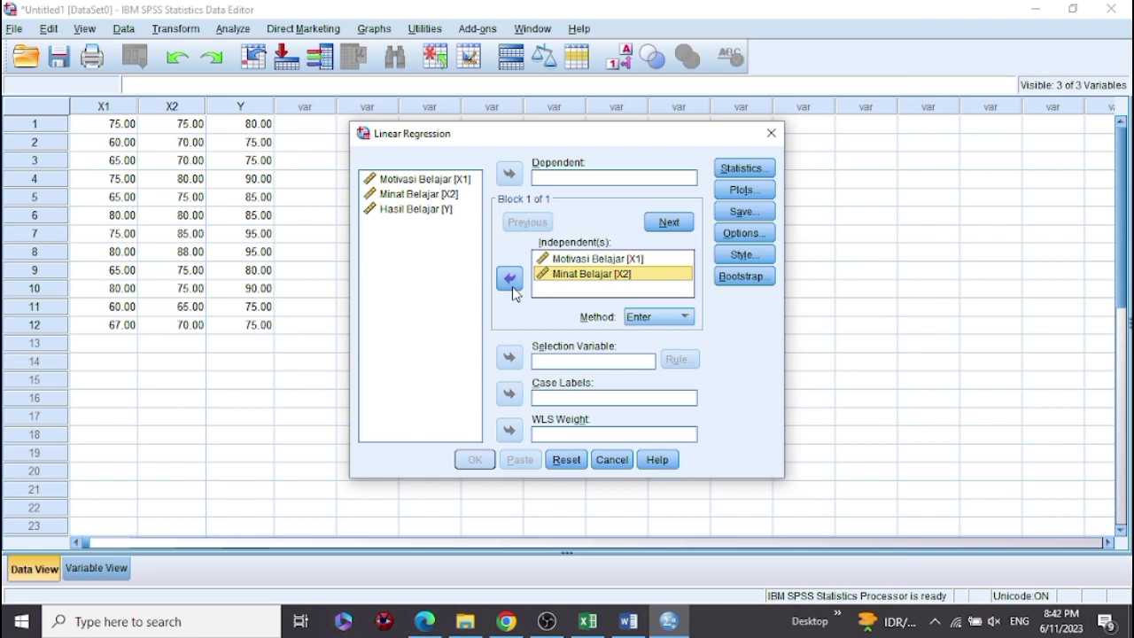
Assign Hasil Belajar [Y] as the dependent variable and run the regression
click(422, 210)
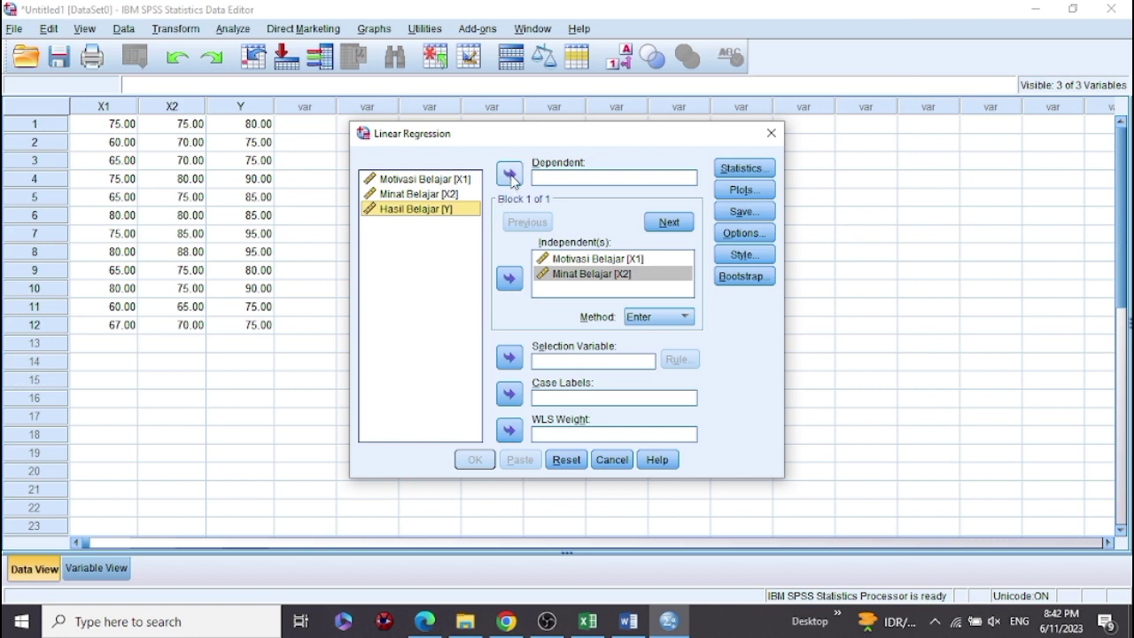
click(511, 177)
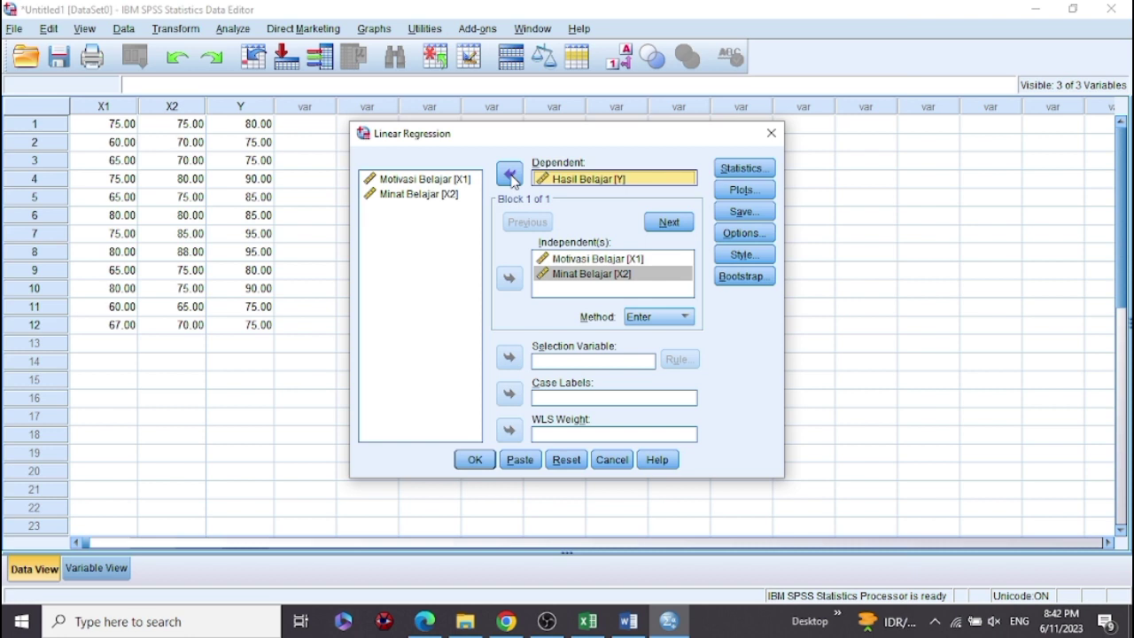
click(475, 460)
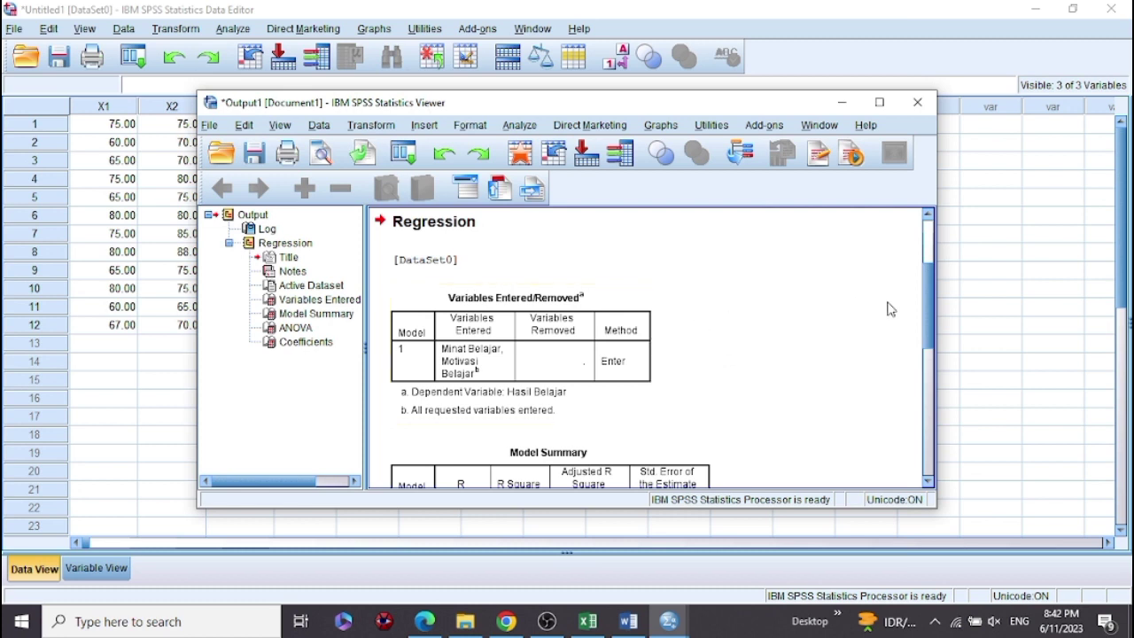
Examine the regression output from the command log and Variables Entered/Removed table through the Model Summary, ANOVA and Coefficients tables
mouse_move(928, 316)
mouse_down()
mouse_move(926, 265)
mouse_move(929, 329)
mouse_up()
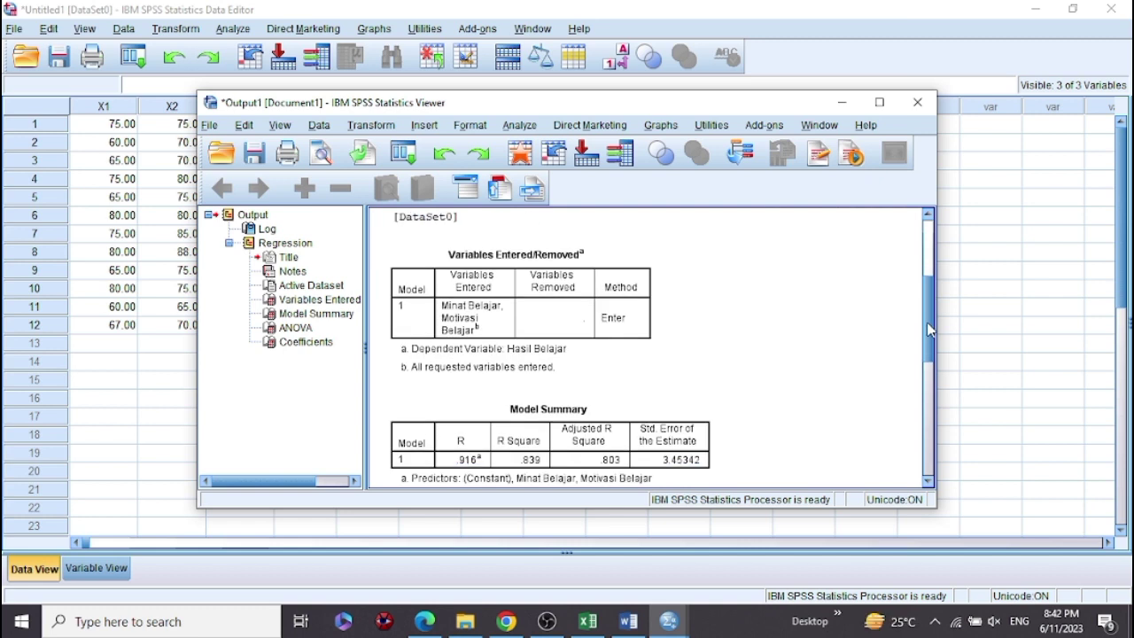
drag(928, 330, 925, 265)
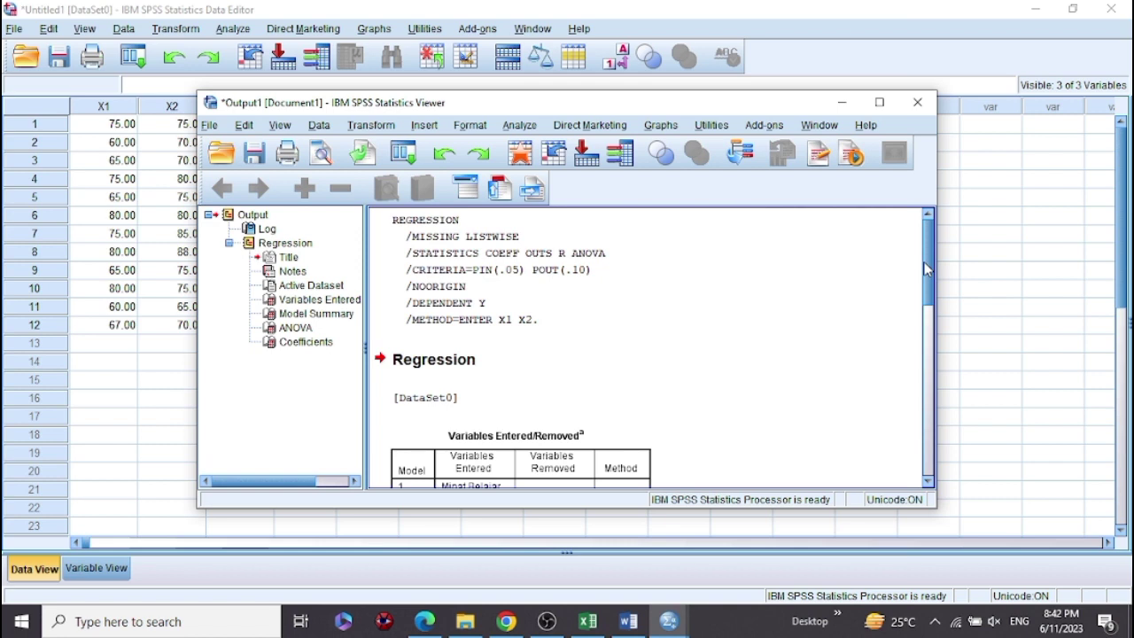
drag(926, 269, 937, 312)
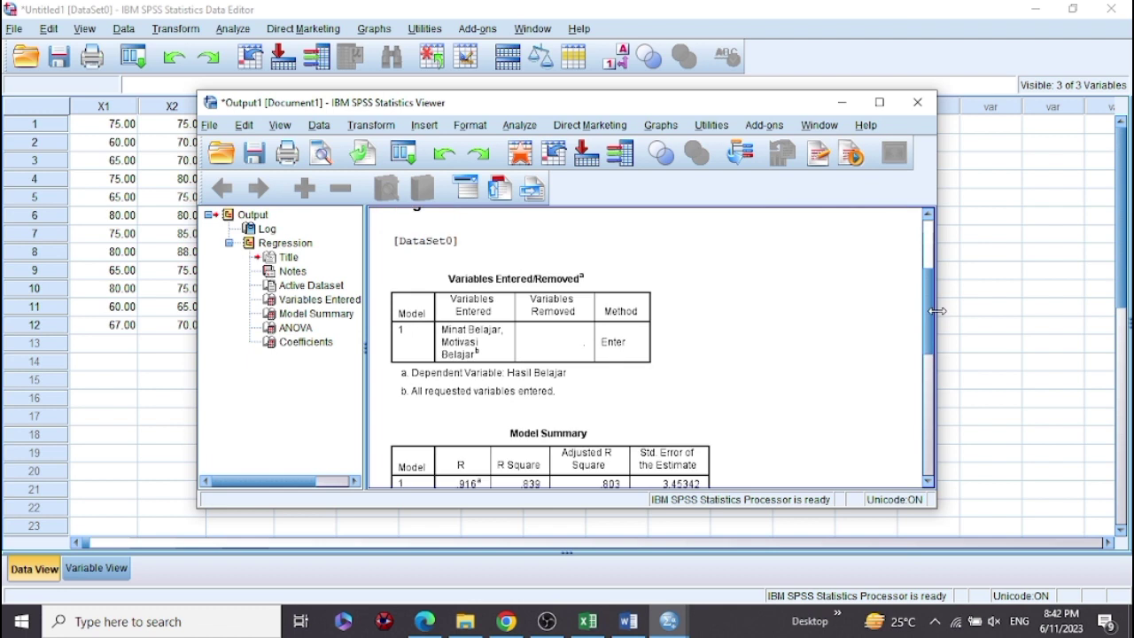
scroll(937, 310, down, 2)
drag(930, 329, 936, 438)
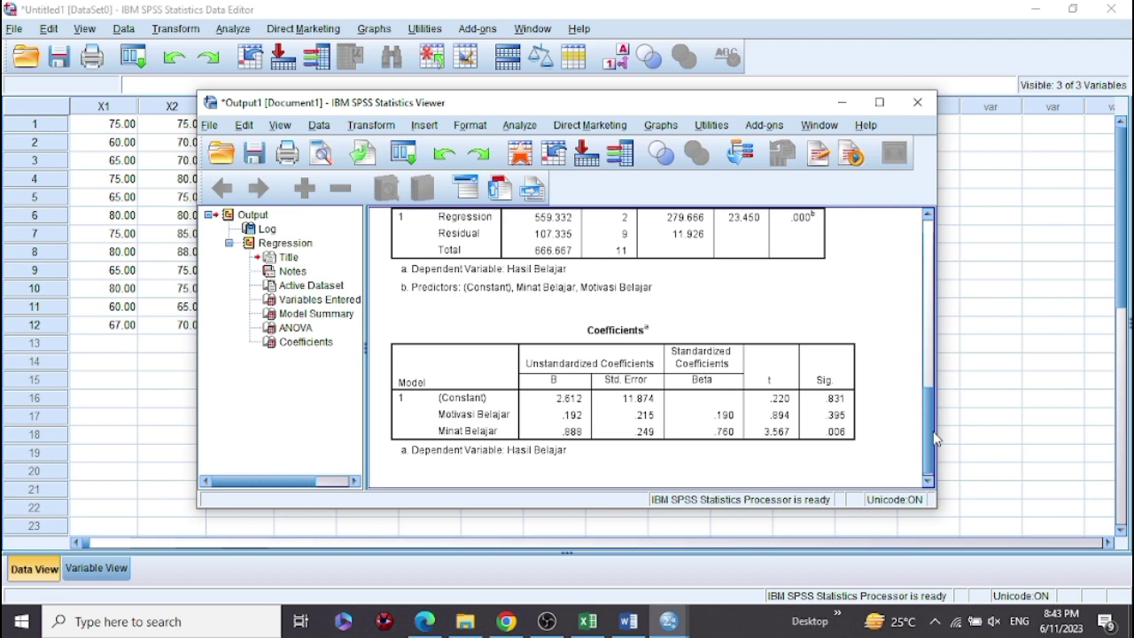
drag(936, 438, 932, 310)
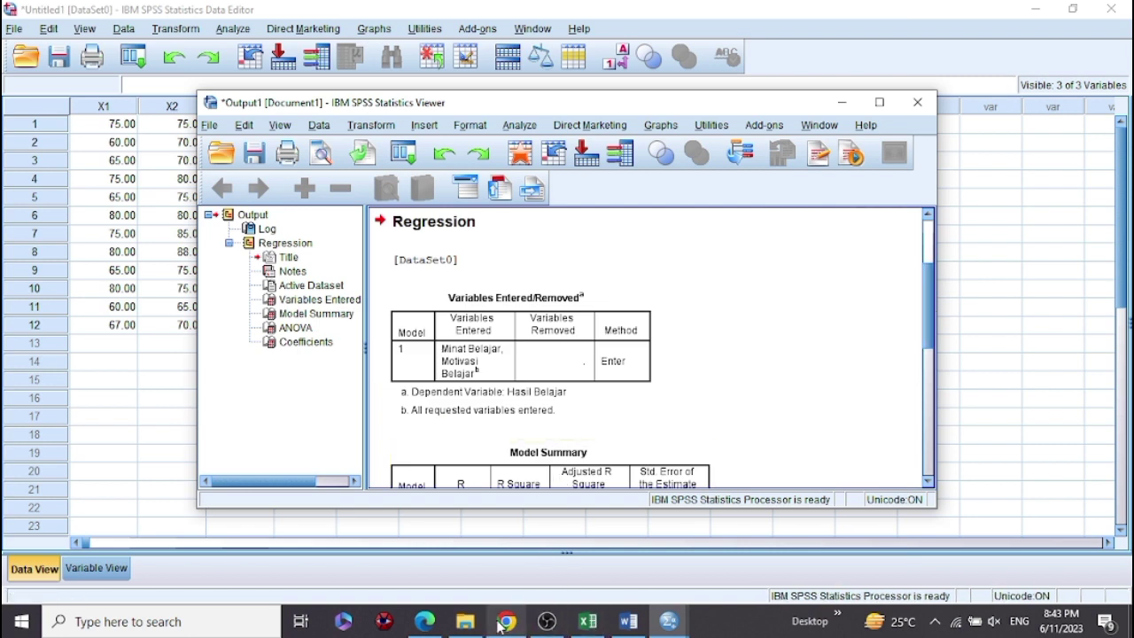
Switch to the PDF report in Microsoft Edge and read its Variables Entered/Removed and Model Summary sections, dismissing the chat notifications
mouse_move(429, 625)
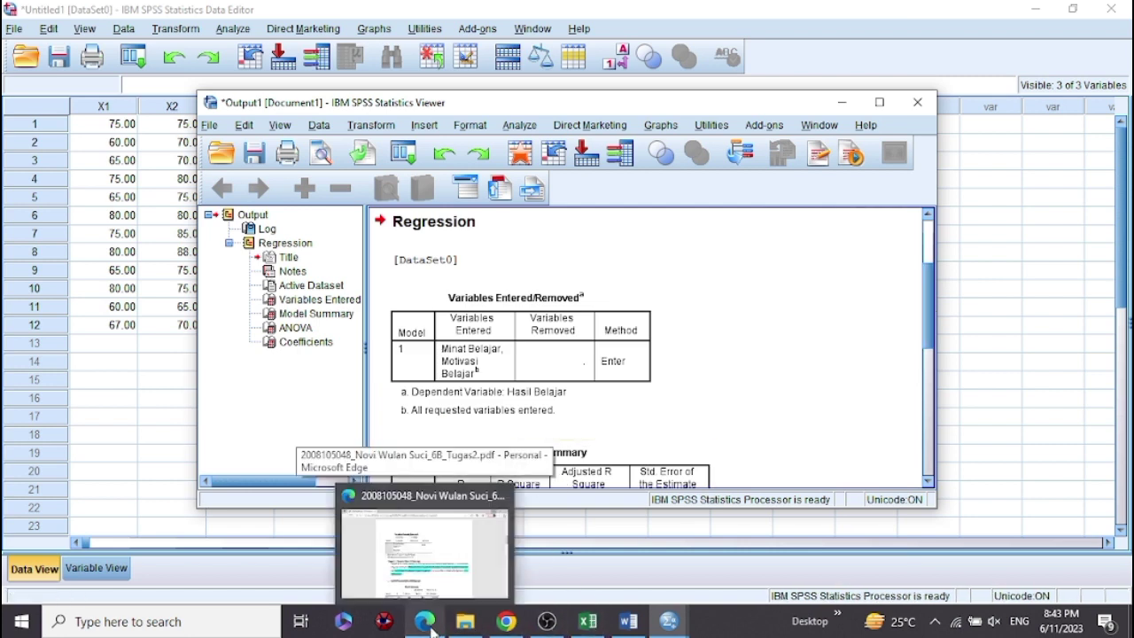
click(445, 578)
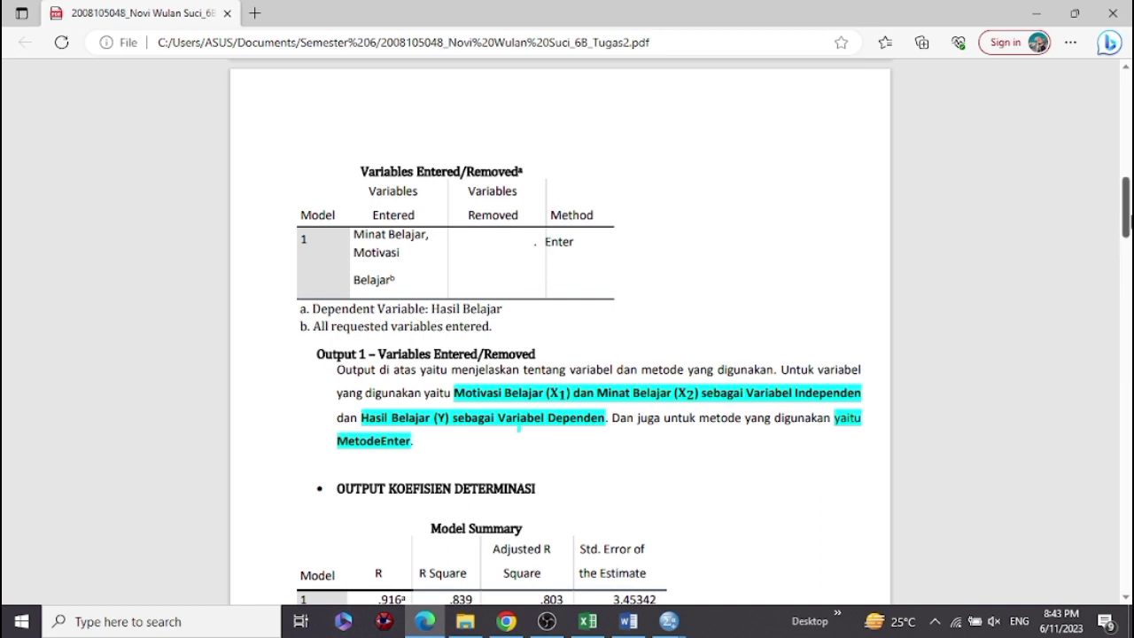
mouse_move(1125, 224)
mouse_down()
mouse_move(1126, 200)
mouse_move(1127, 222)
mouse_up()
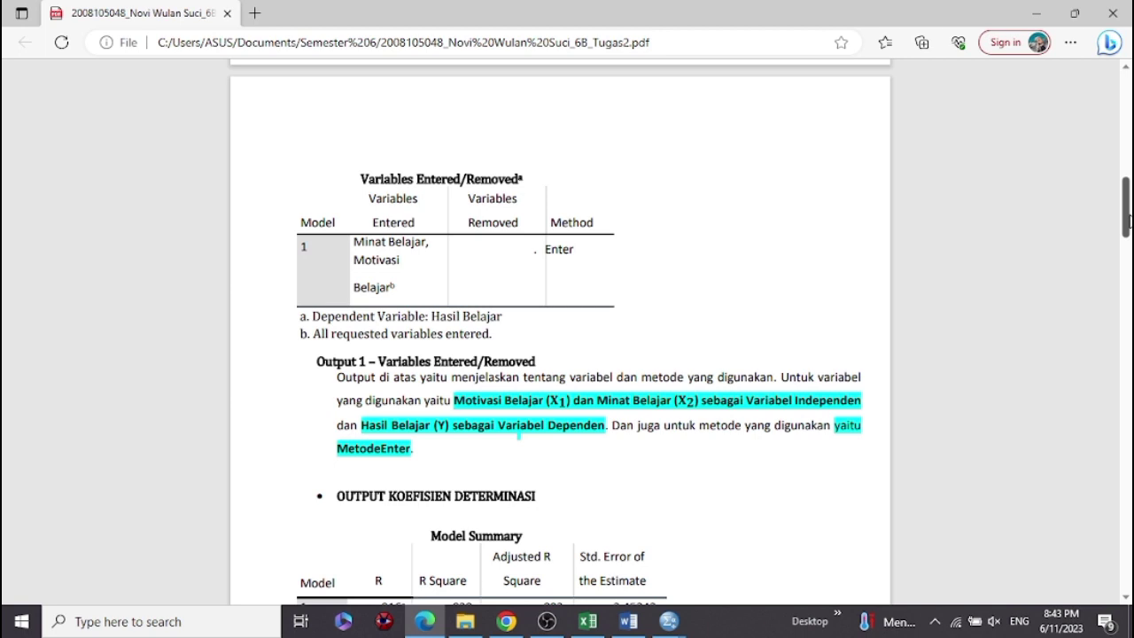
drag(1125, 219, 1126, 224)
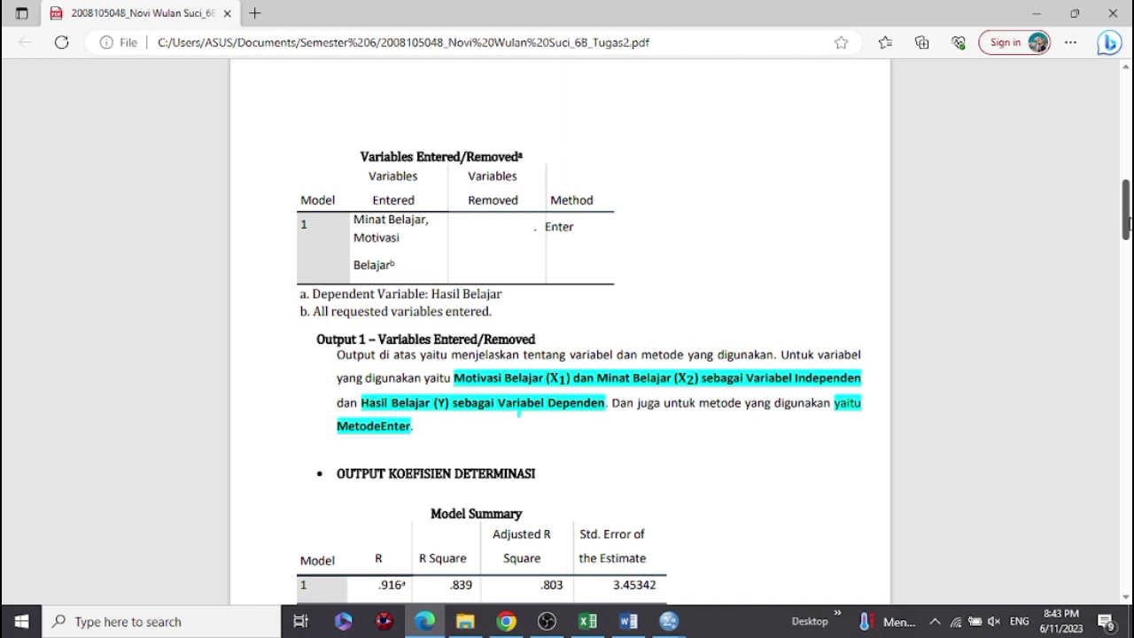
drag(1125, 224, 1126, 230)
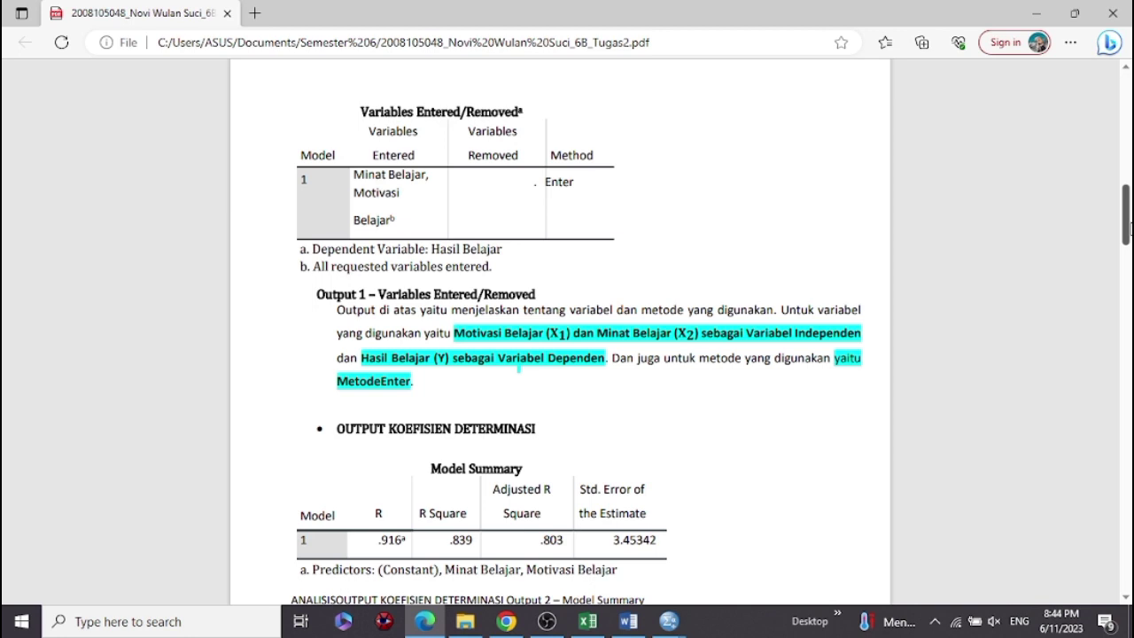
drag(1127, 228, 1126, 254)
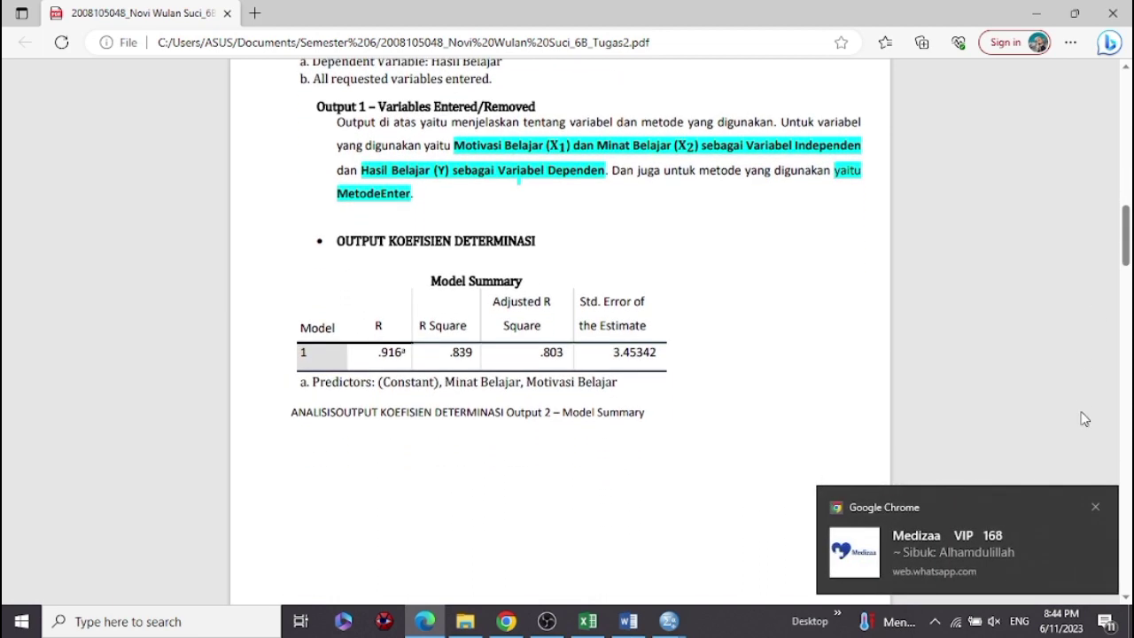
click(1095, 507)
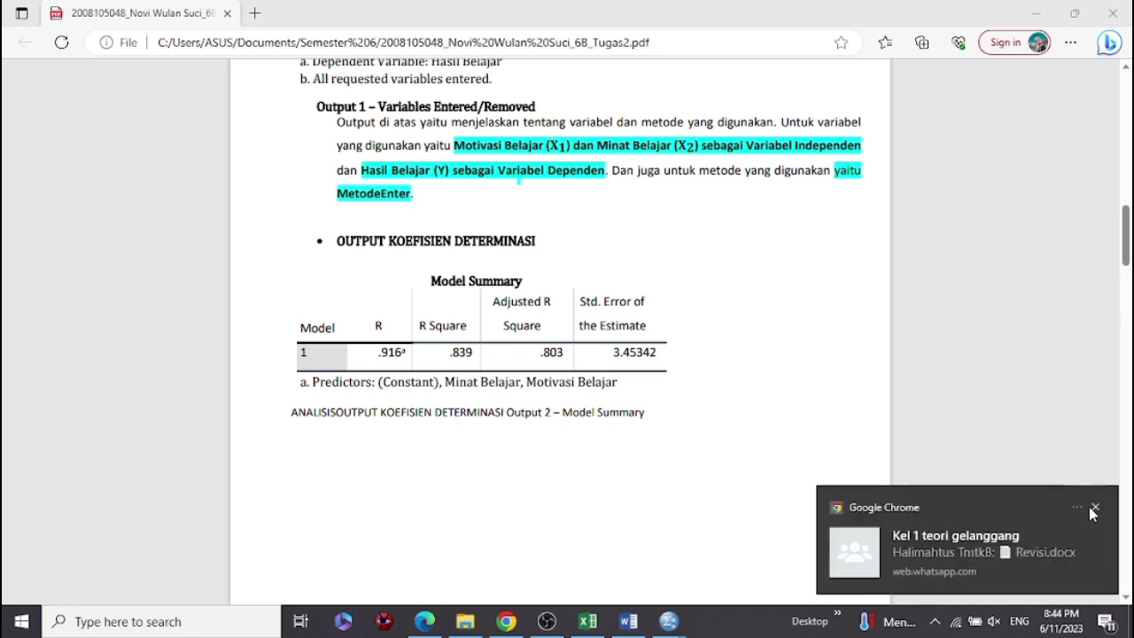
click(1095, 508)
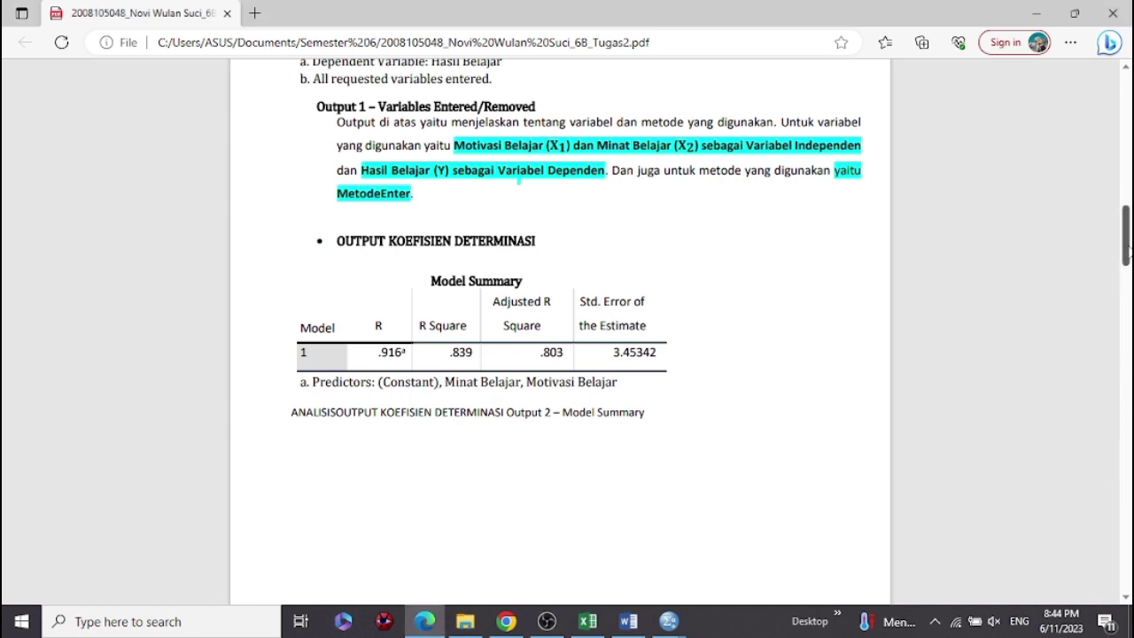
Read the report's interpretation of the Adjusted R Square and its simultaneous F test section with the ANOVA table
drag(1127, 251, 1127, 324)
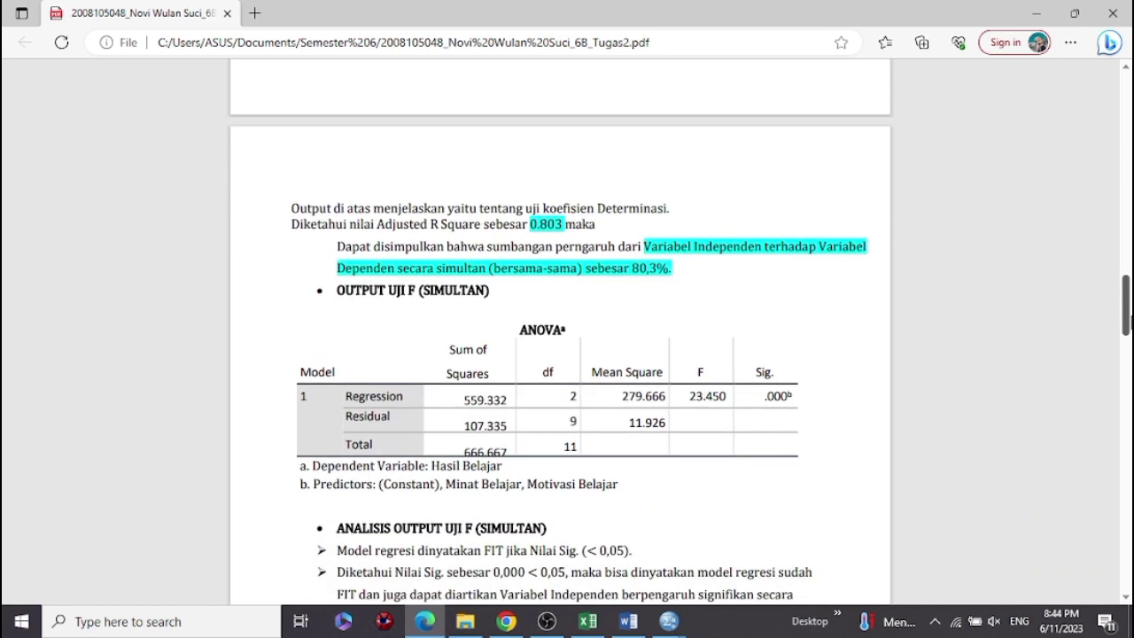
drag(1128, 312, 1128, 326)
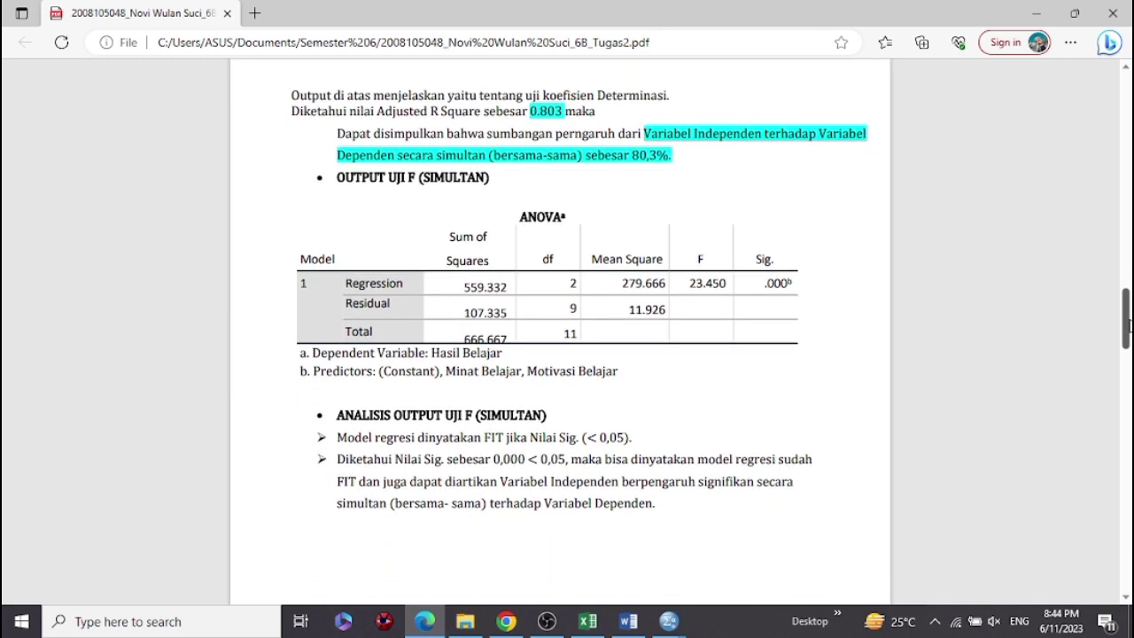
drag(1126, 328, 1127, 330)
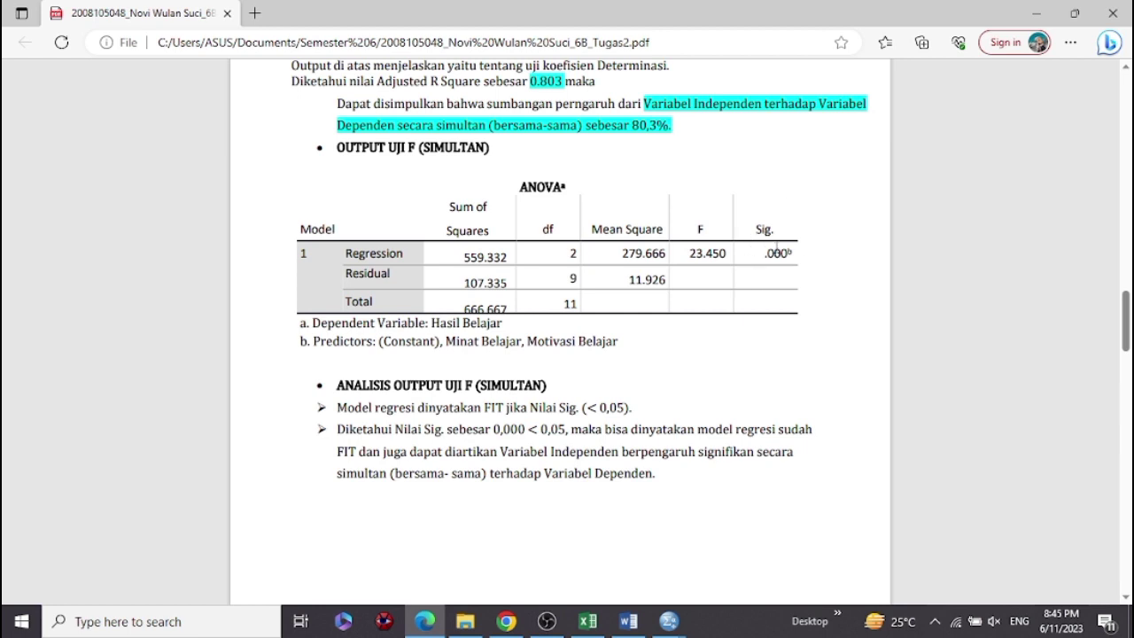
Read the report's T test section, covering the Coefficients table, the testing criteria and the hypothesis analysis for X1 and X2
drag(1126, 342, 1125, 433)
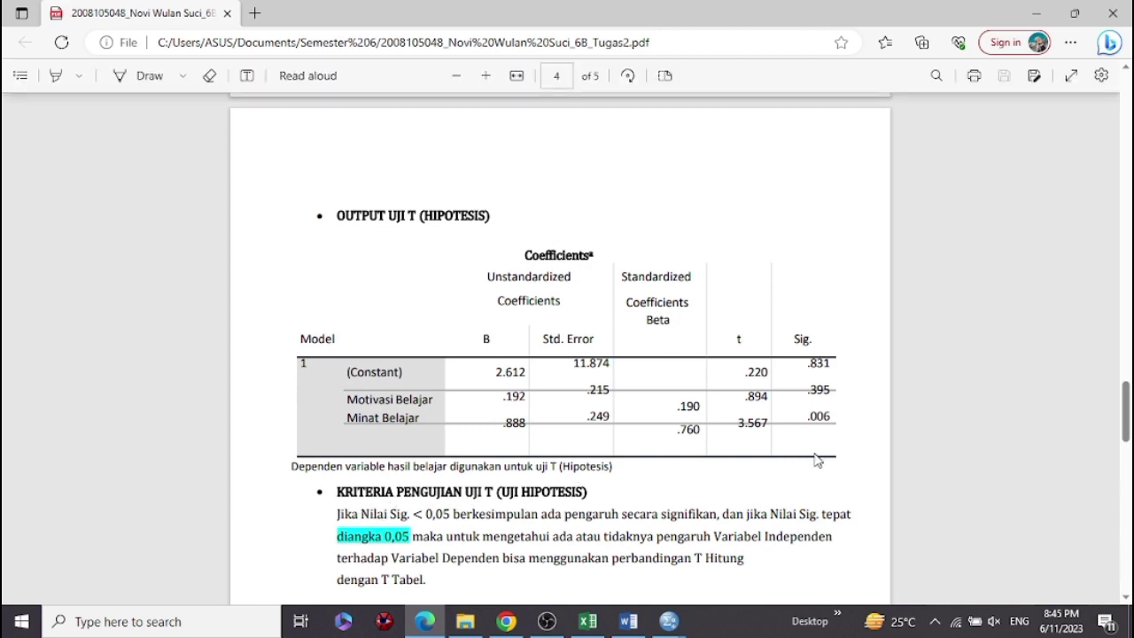
drag(1127, 394, 1125, 416)
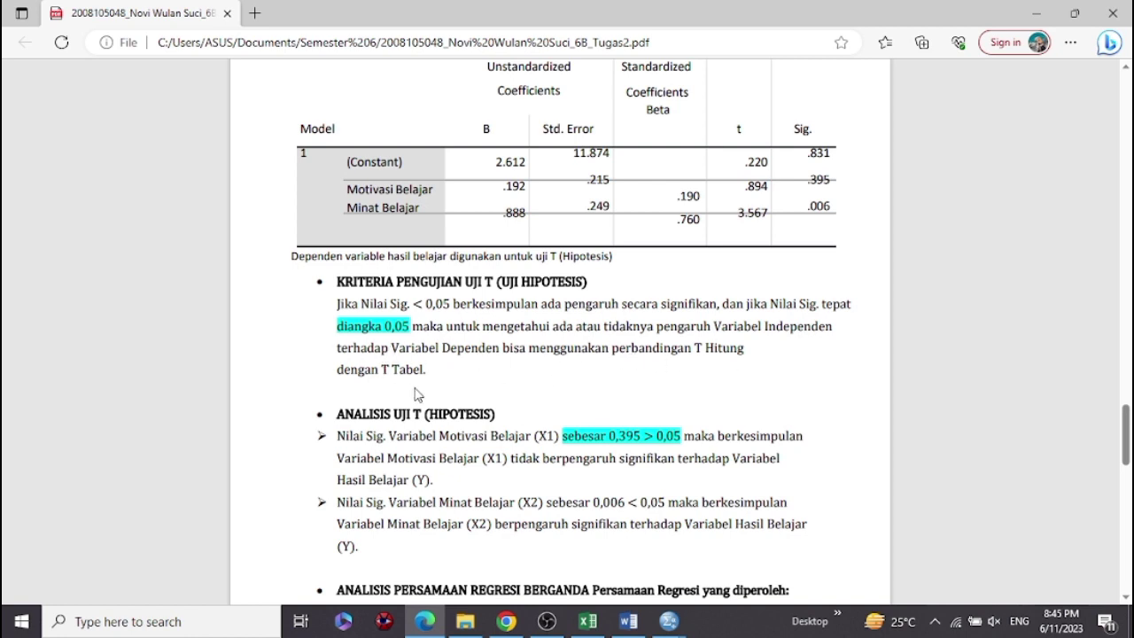
drag(1127, 431, 1127, 460)
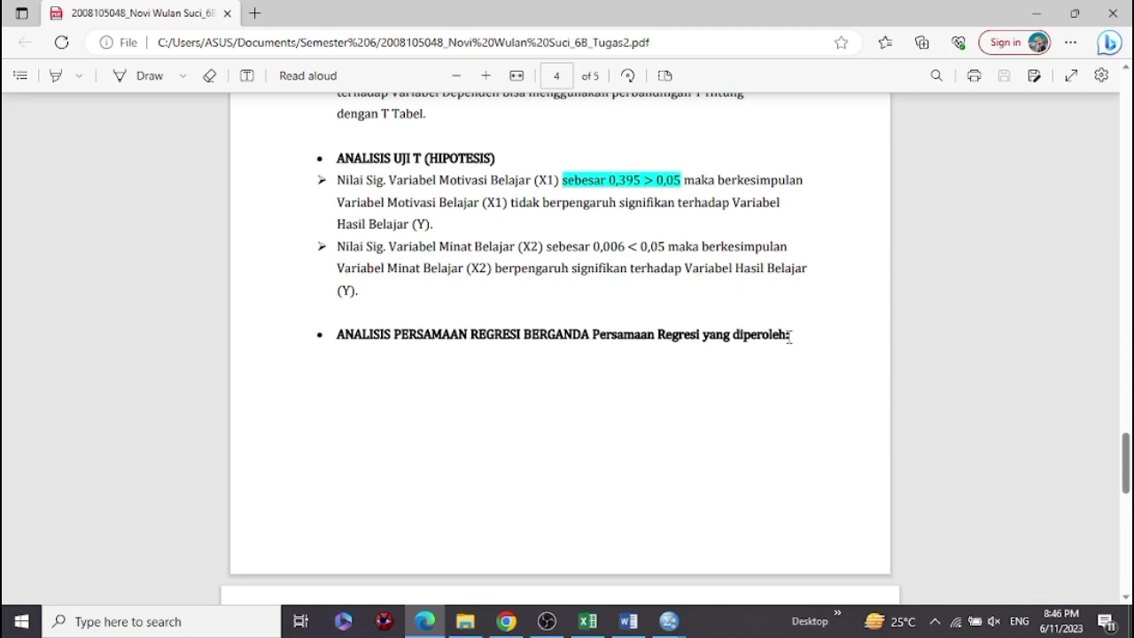
Compare the Coefficients table with the report's multiple regression equation and read the interpretation of its constant and coefficients
scroll(1127, 478, up, 5)
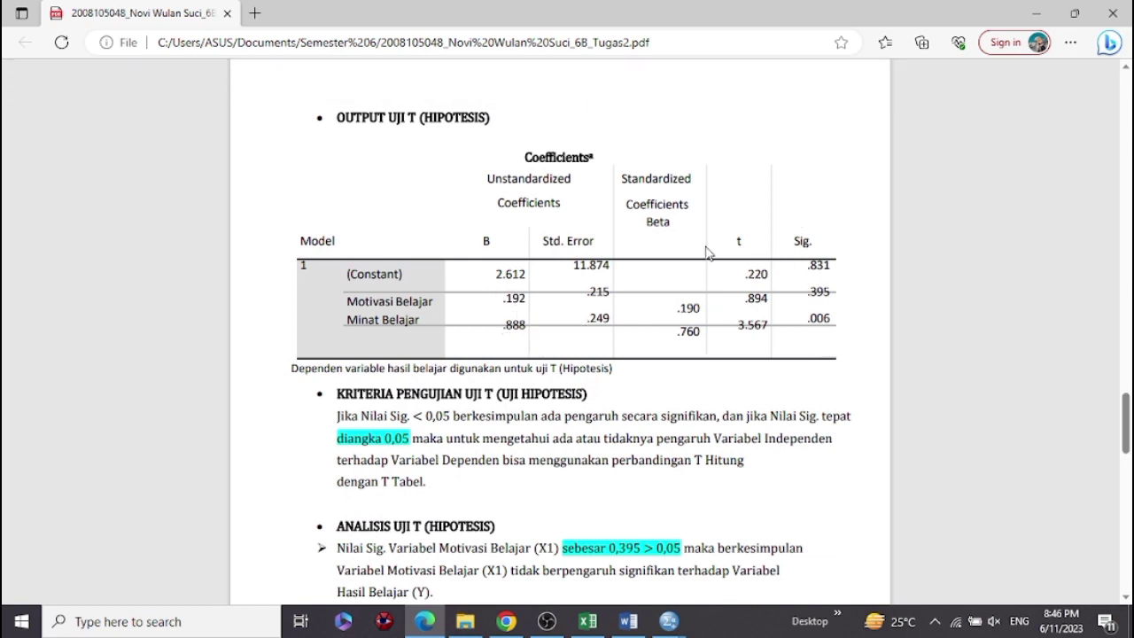
drag(1125, 422, 1129, 487)
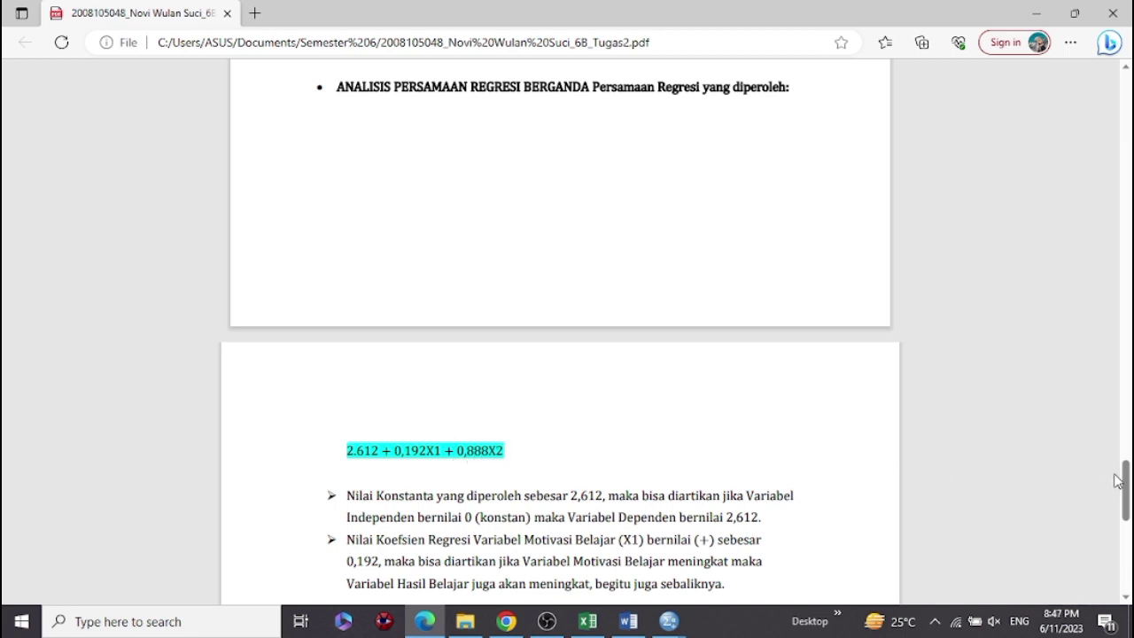
drag(1123, 483, 1126, 502)
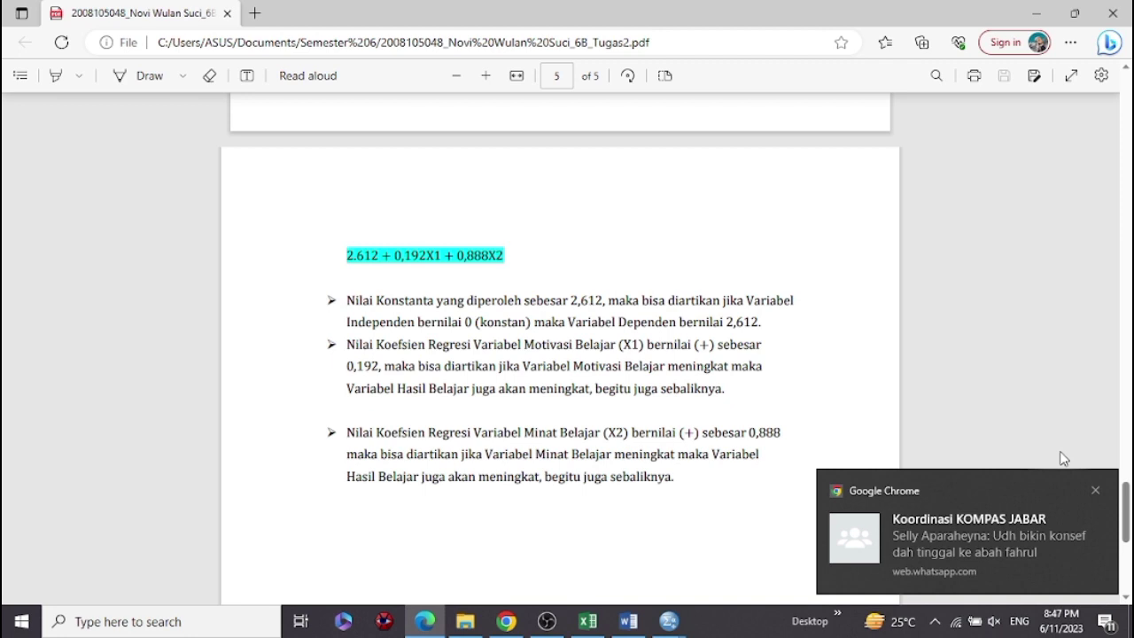
click(1094, 491)
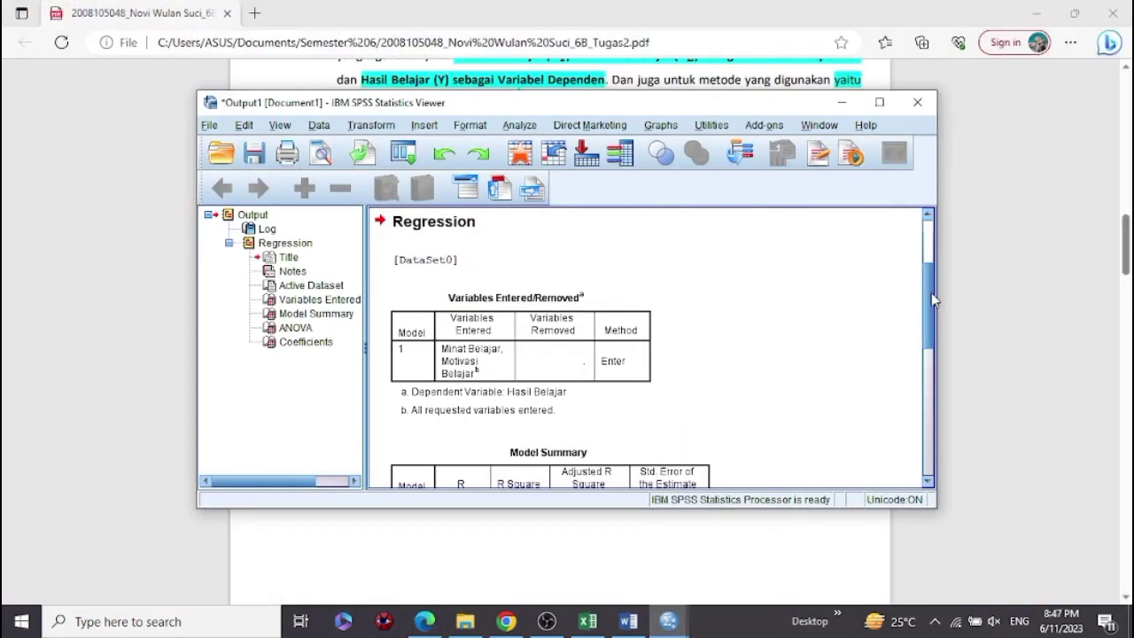
Review the regression tables through Coefficients in the maximized SPSS output window and return to the Data Editor
mouse_move(930, 292)
mouse_down()
mouse_move(931, 315)
mouse_move(926, 269)
mouse_move(927, 298)
mouse_up()
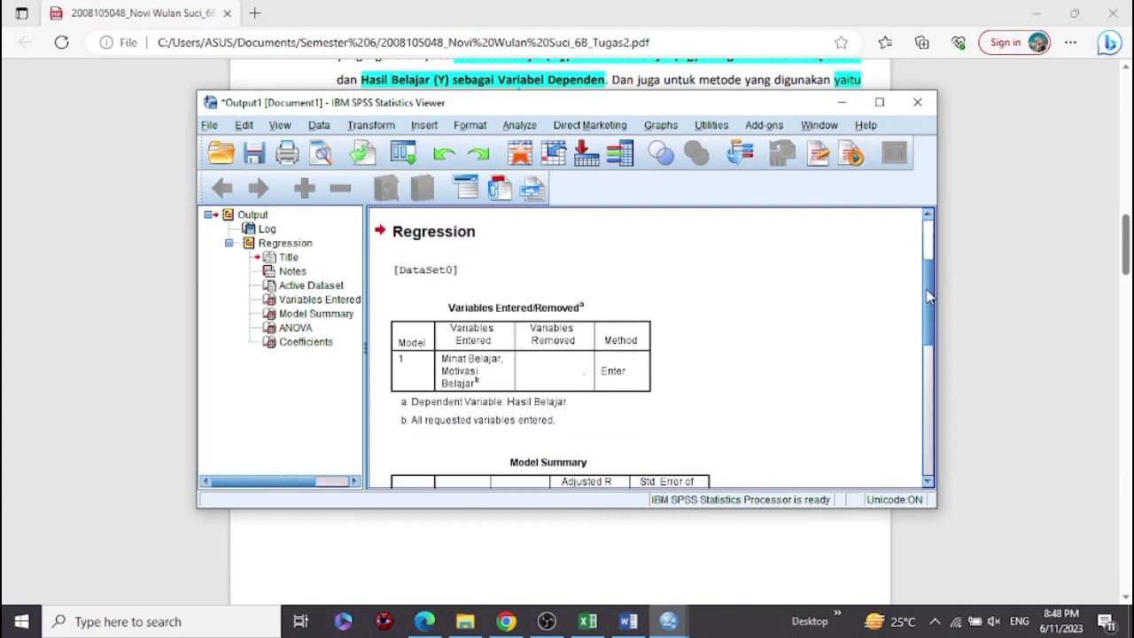
click(877, 105)
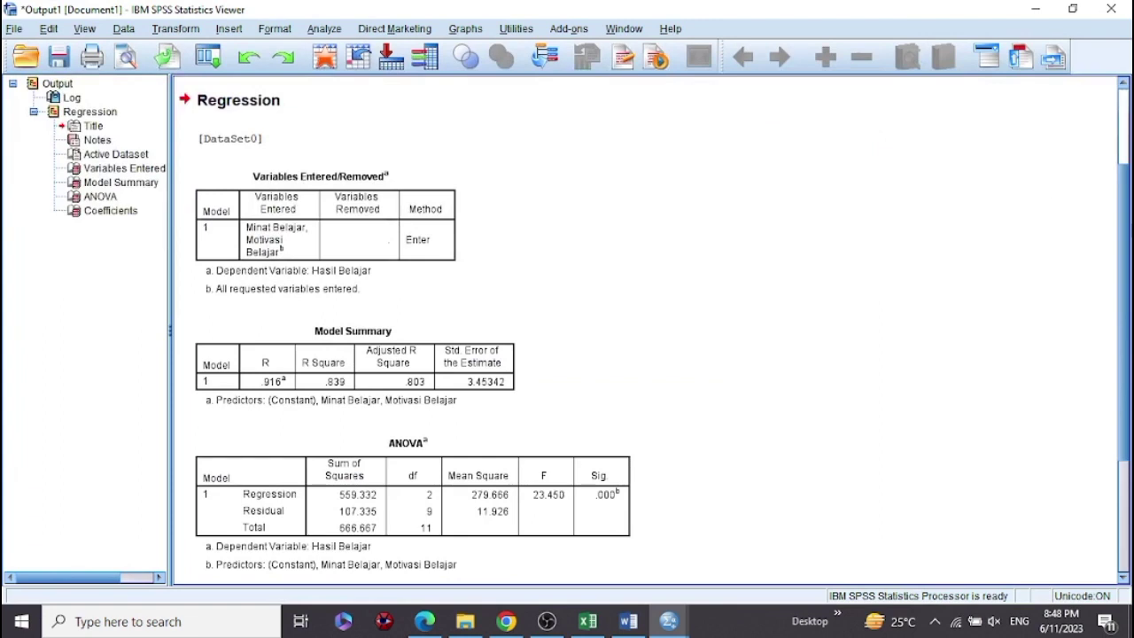
drag(1123, 233, 1123, 346)
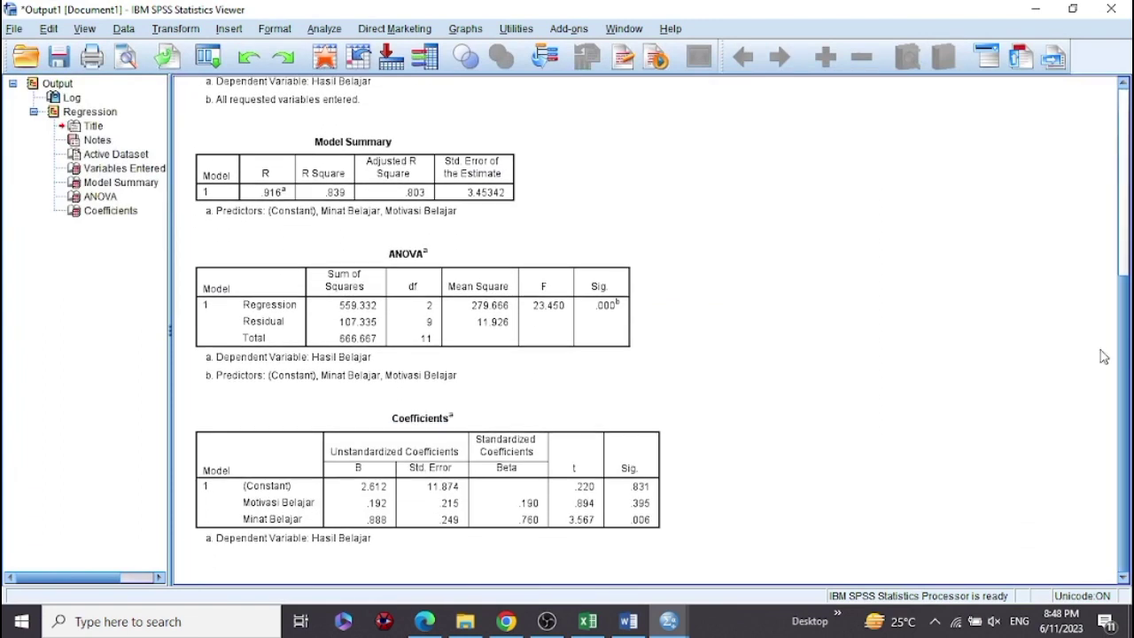
click(671, 620)
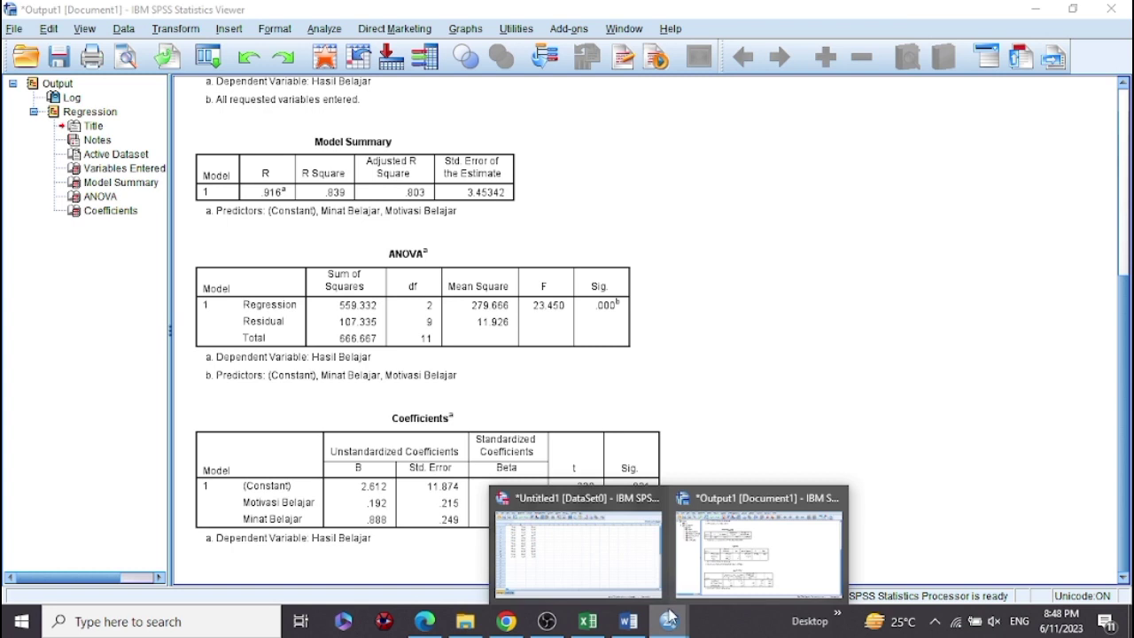
click(595, 556)
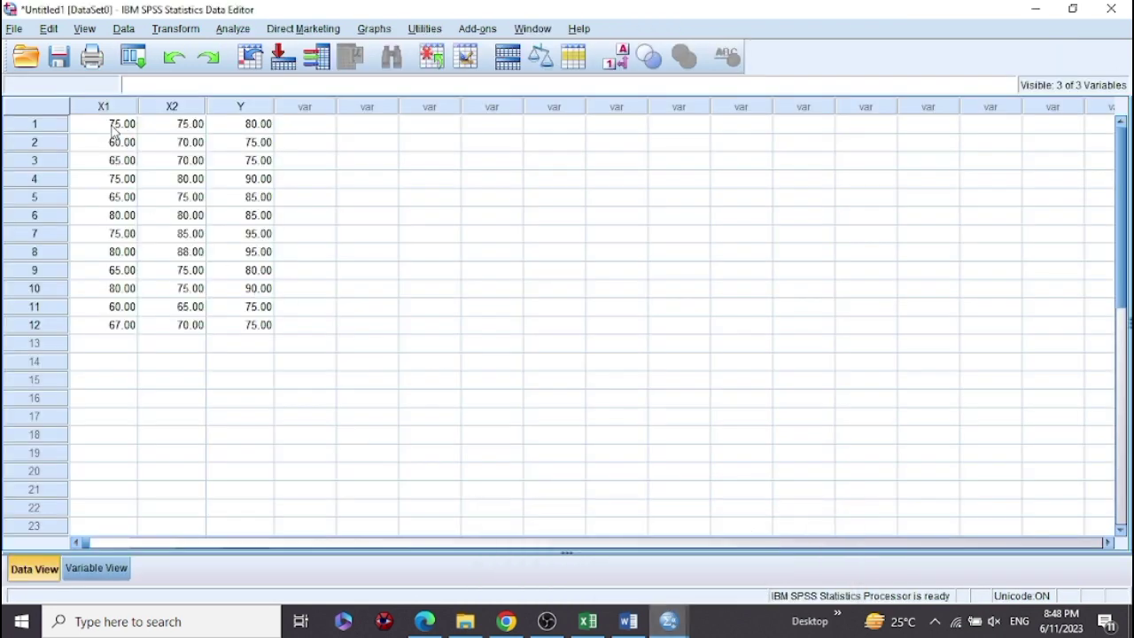